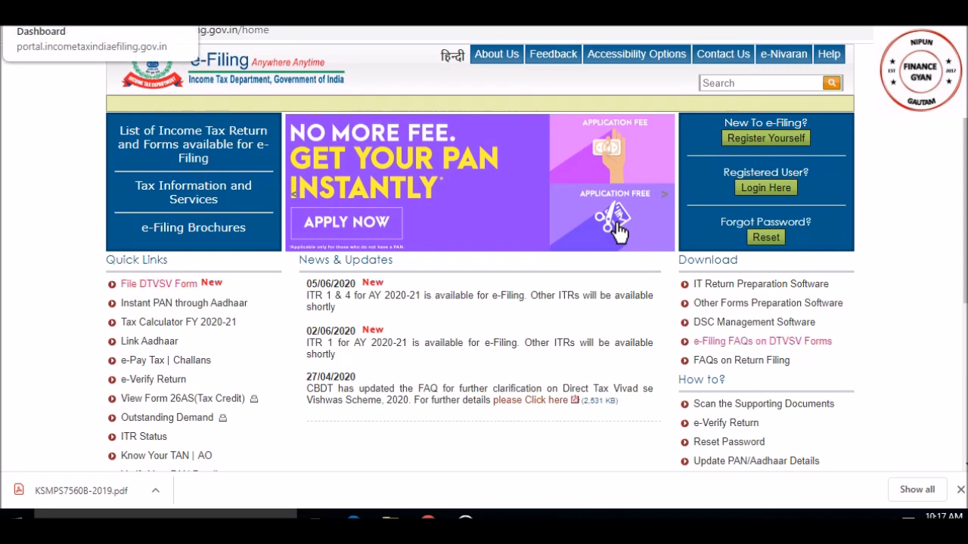
- Open the Income Tax Return e-filing form from the taxpayer's account dashboard
key("Return")
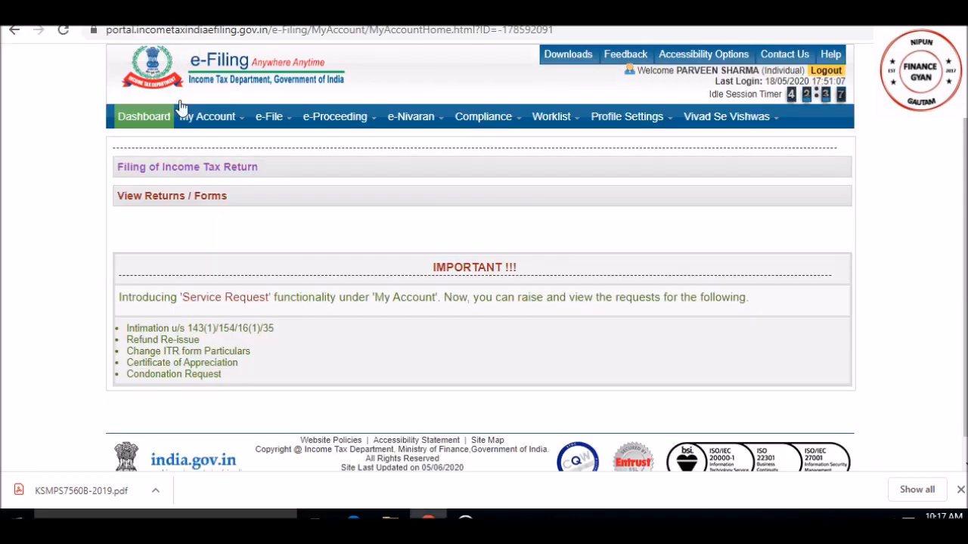
left_click(152, 119)
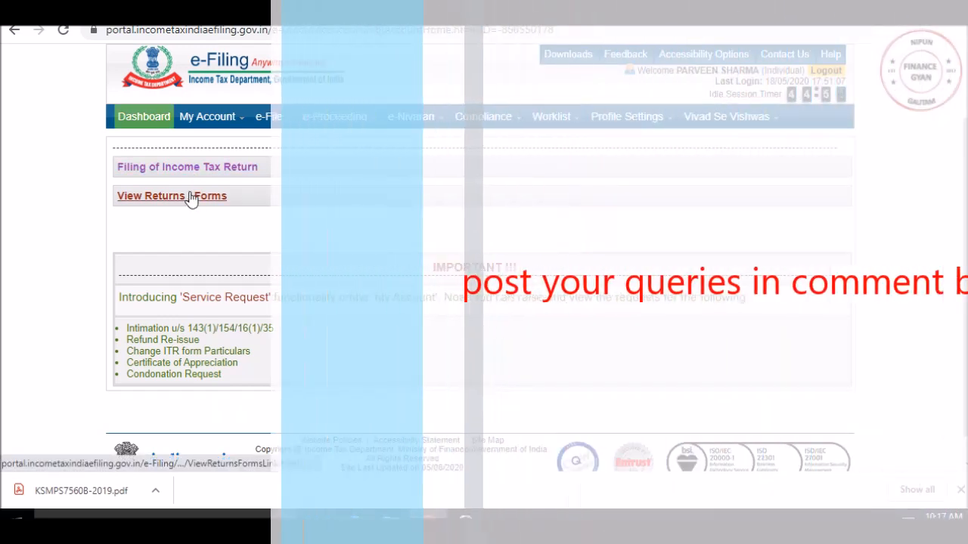
mouse_move(209, 127)
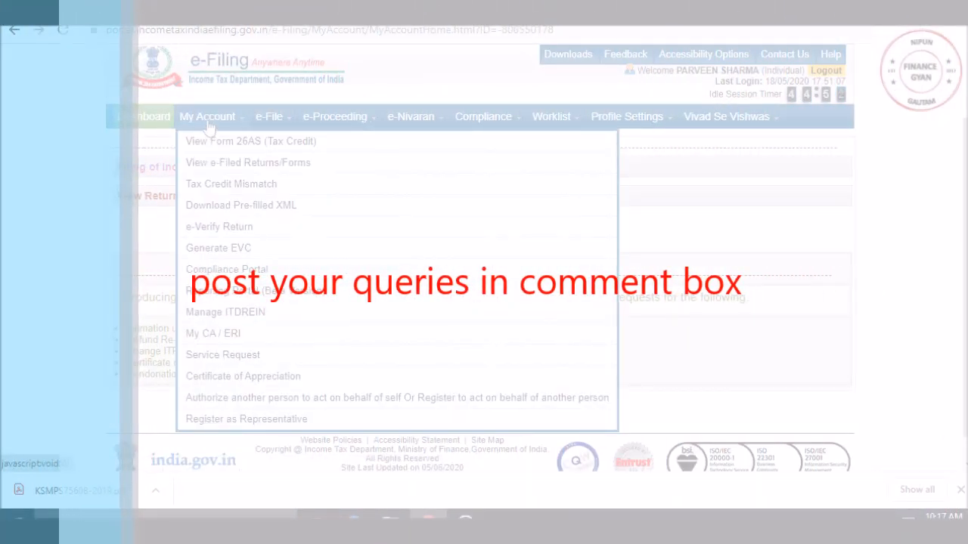
mouse_move(275, 118)
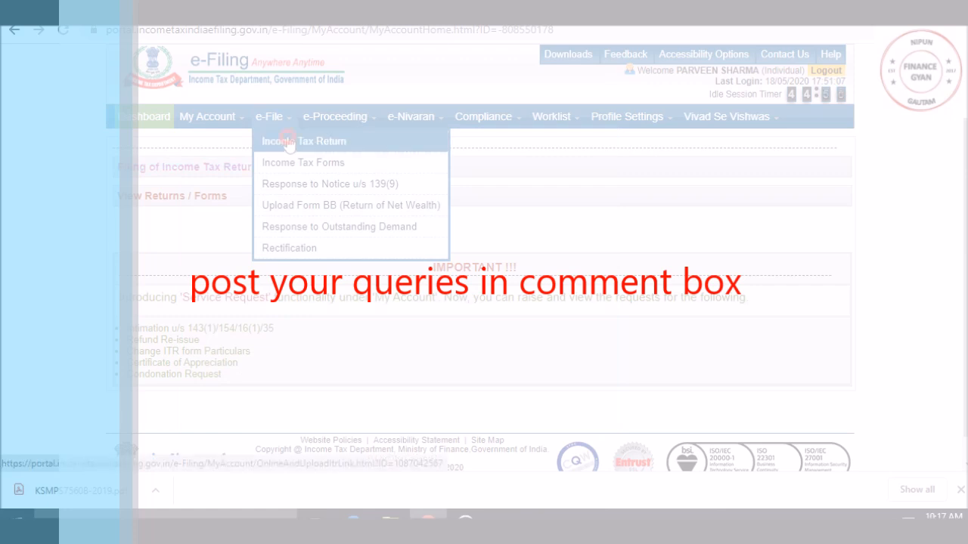
left_click(288, 143)
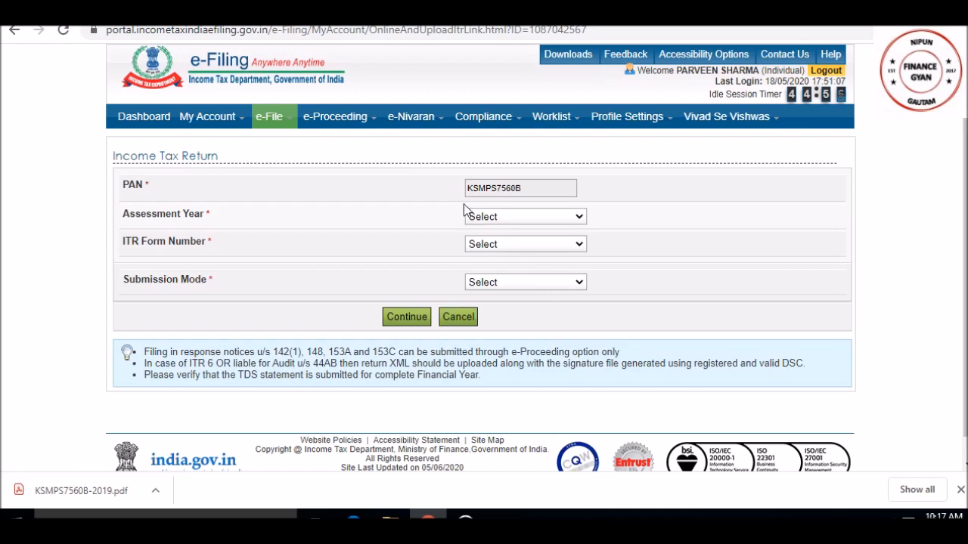
- Set the assessment year to 2020-21 and the ITR form number to ITR-4
left_click(470, 217)
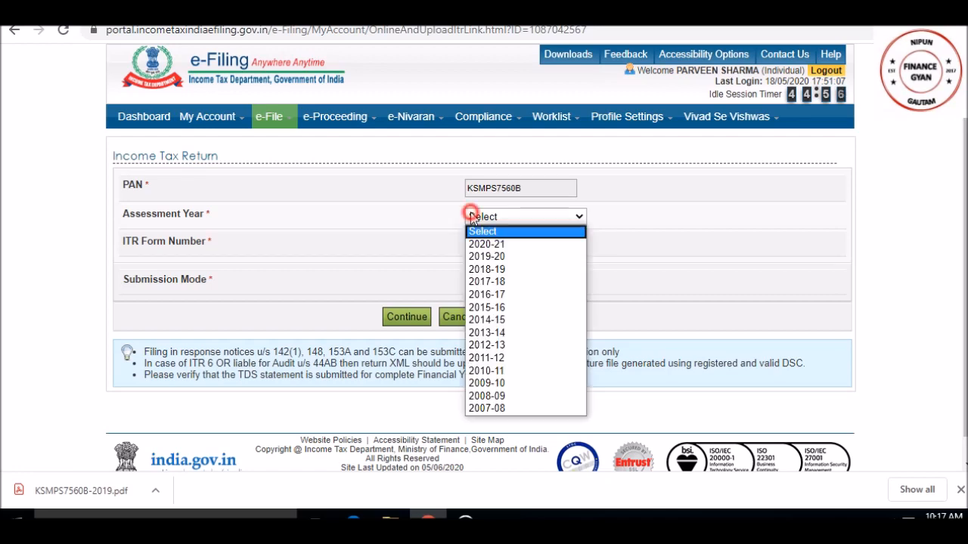
left_click(484, 243)
left_click(485, 244)
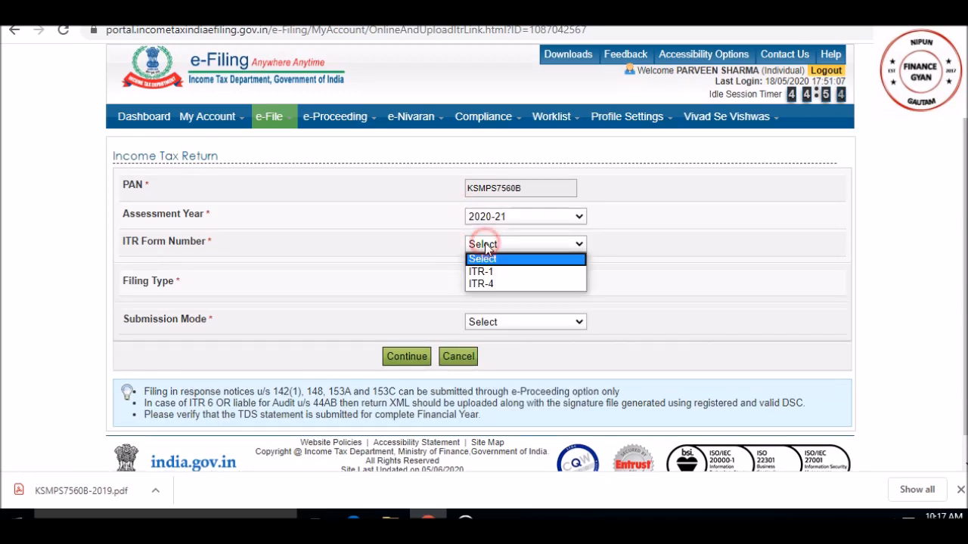
left_click(487, 284)
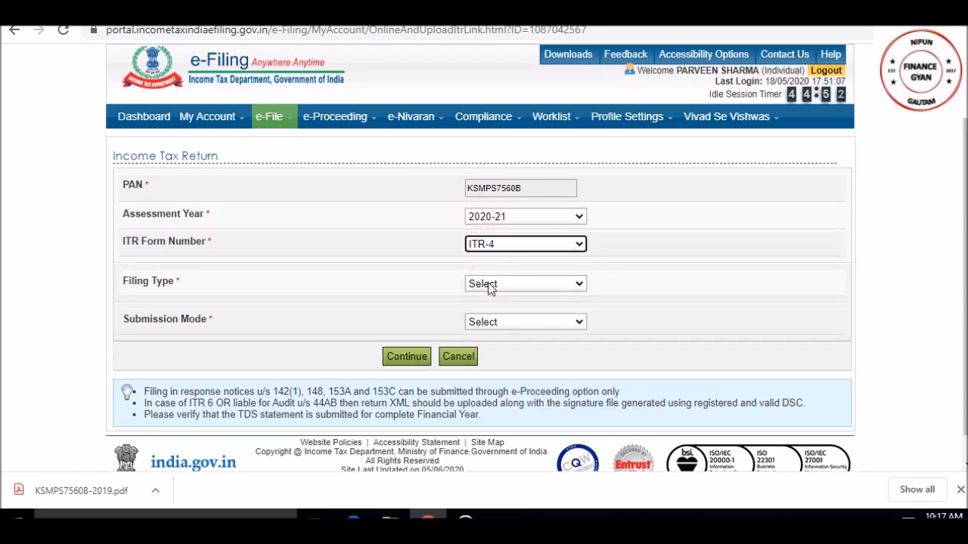
- Set the filing type to Original/Revised Return and the submission mode to Prepare and Submit Online
left_click(488, 284)
left_click(494, 308)
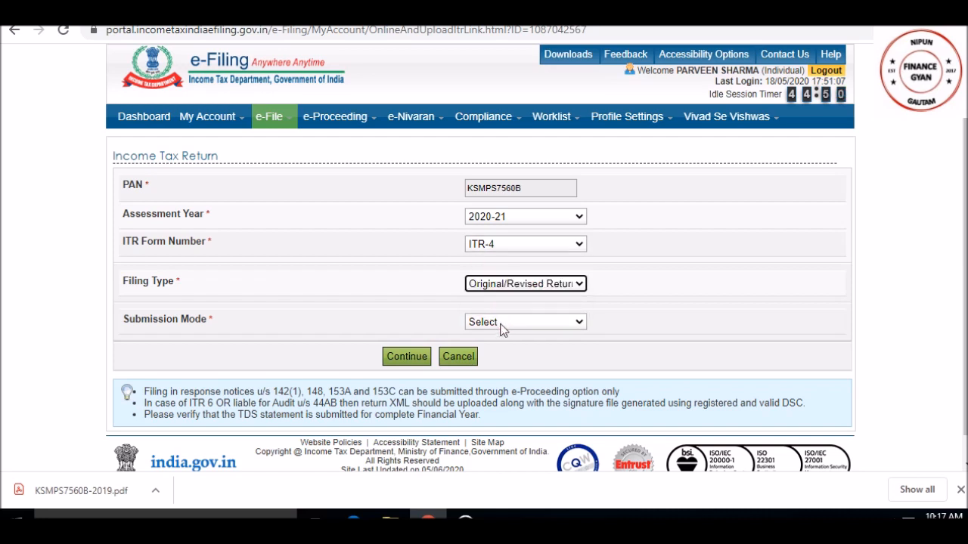
left_click(503, 330)
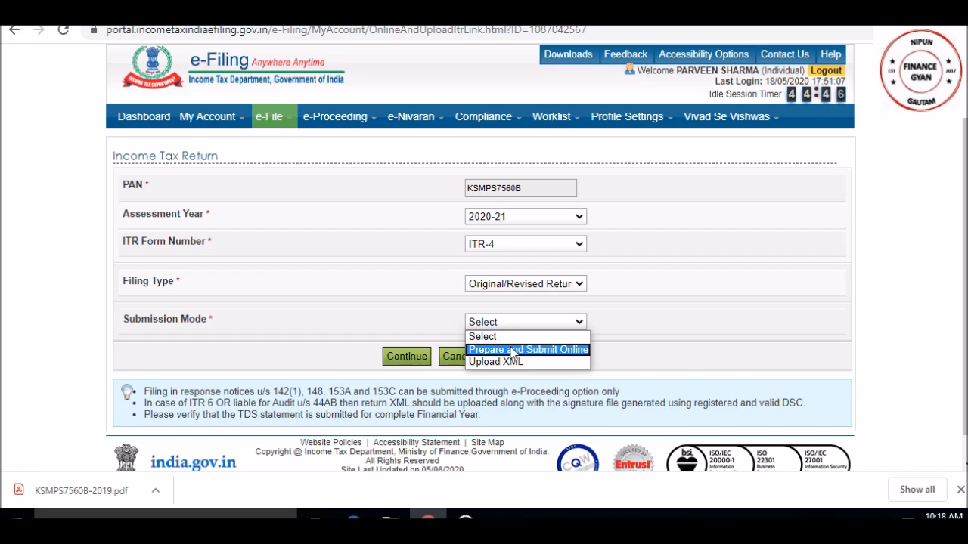
left_click(512, 351)
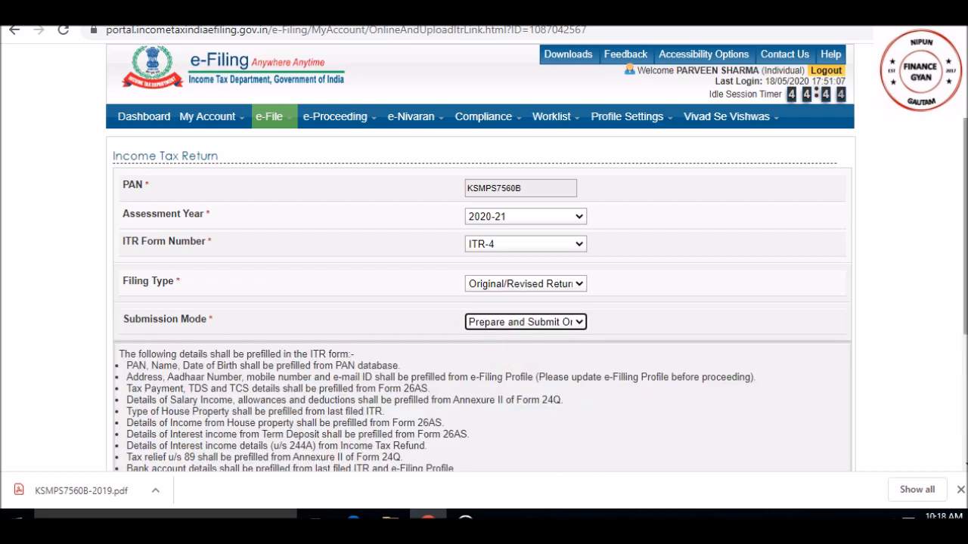
- Continue past the prefill details to load the online ITR-4 return form
scroll(484, 302, "down", 3)
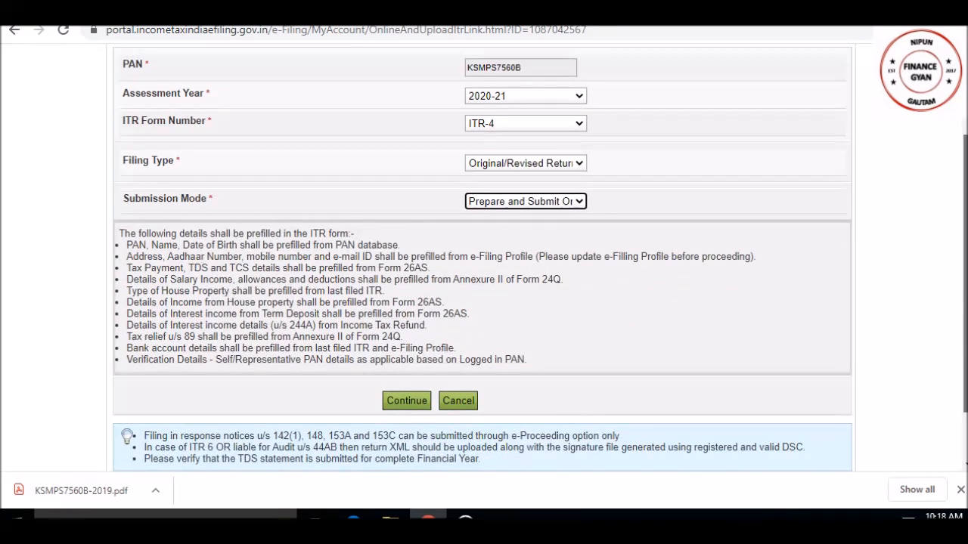
scroll(454, 104, "up", 1)
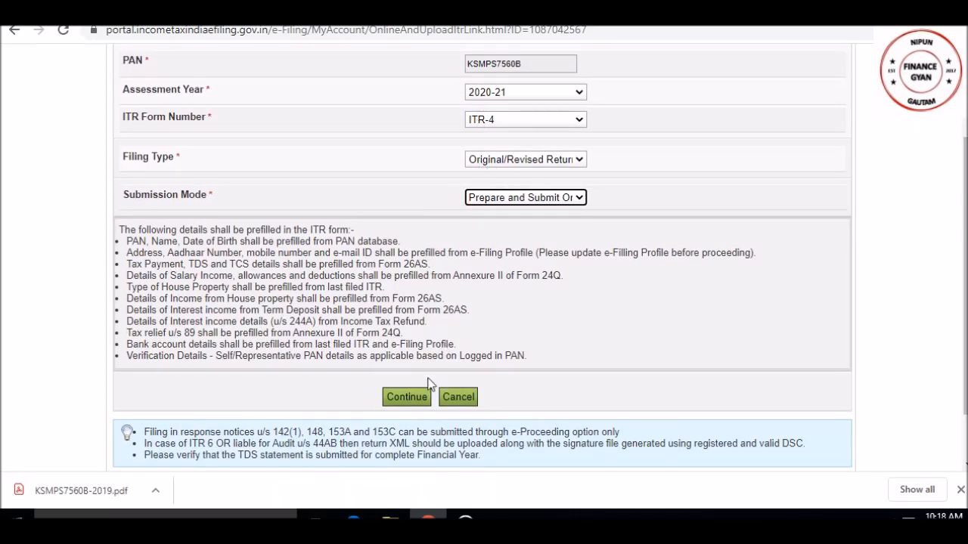
left_click(411, 405)
left_click(356, 309)
left_click(449, 324)
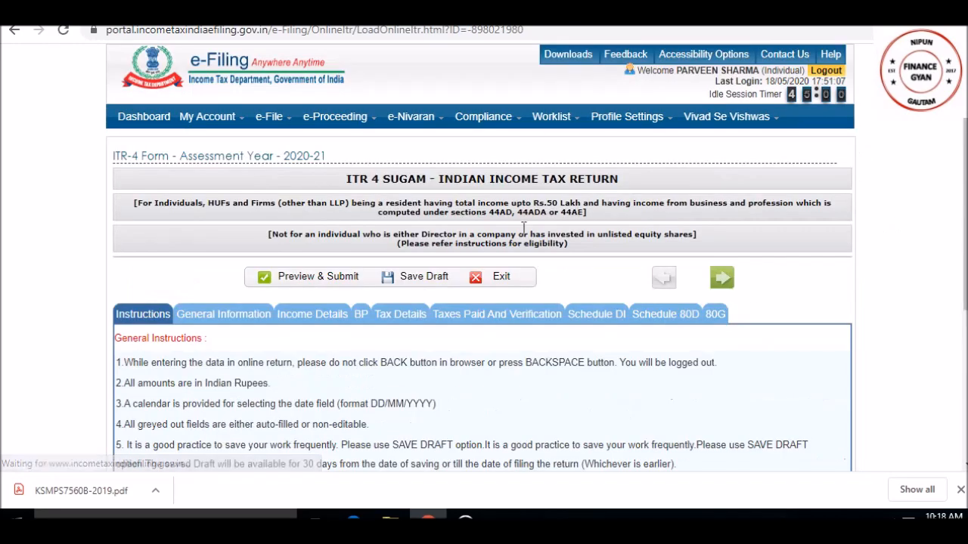
- In the General Information section's filing status, set Nature of Employment to Others
left_click(259, 322)
left_click_drag(964, 152, 964, 153)
left_click_drag(966, 190, 965, 350)
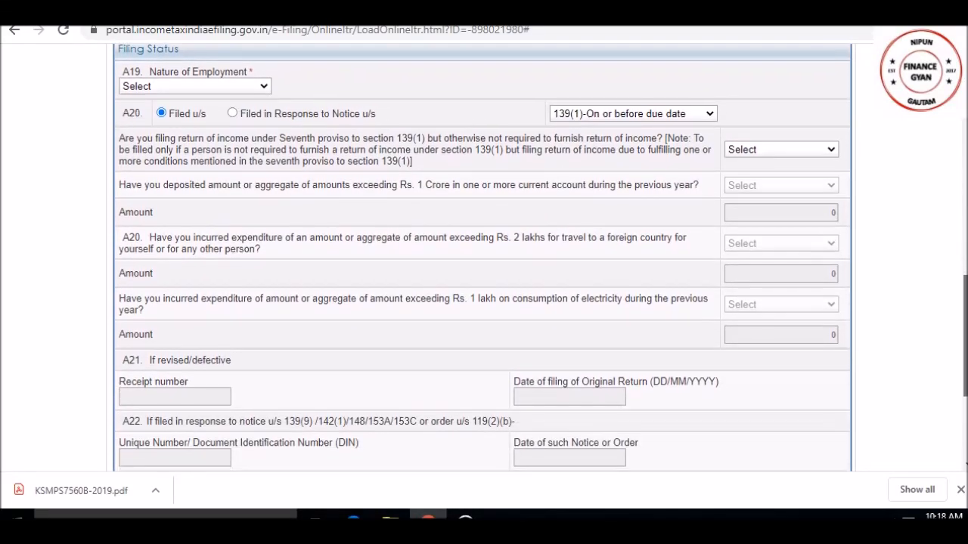
left_click(208, 86)
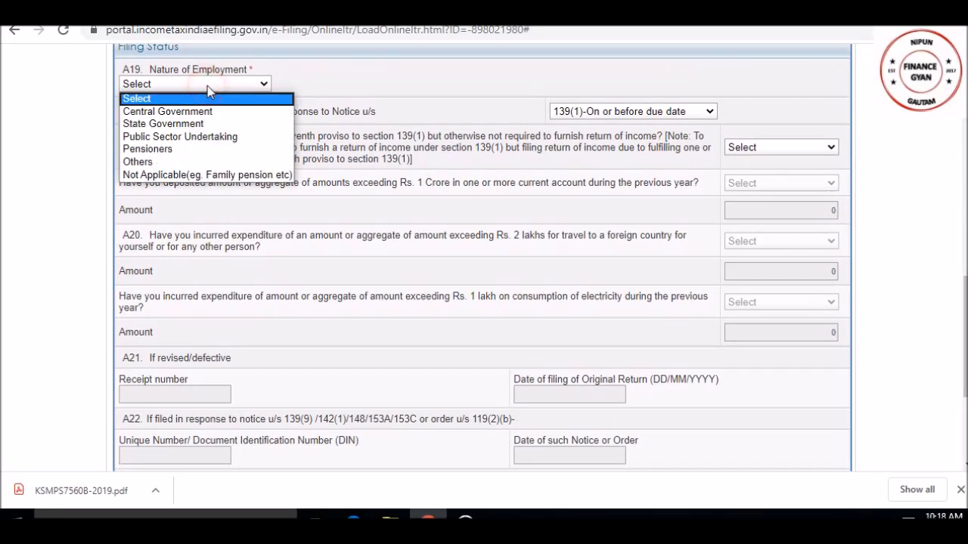
left_click(196, 163)
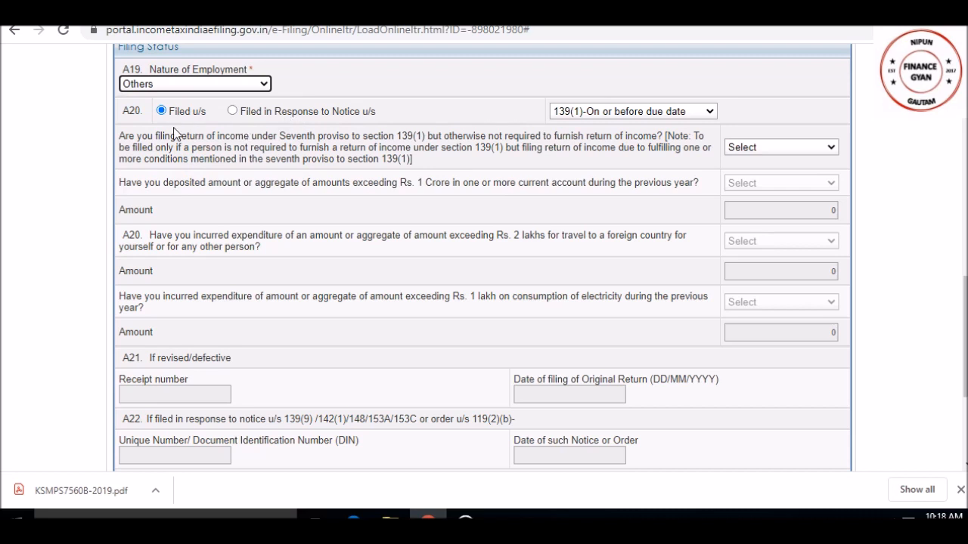
- Check the available filing sections for the return in A20, keeping 139(1)-On or before due date
left_click(638, 118)
left_click(639, 119)
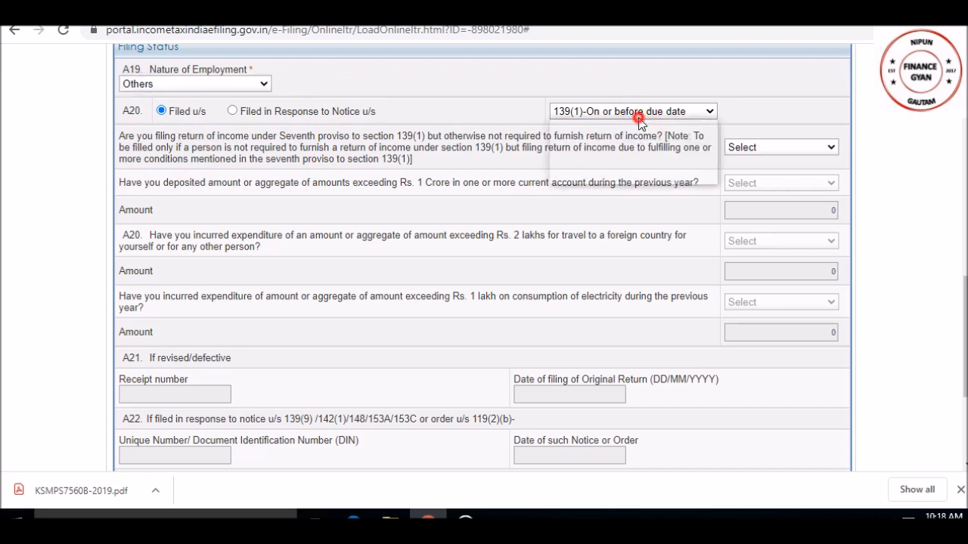
left_click(639, 119)
left_click(640, 118)
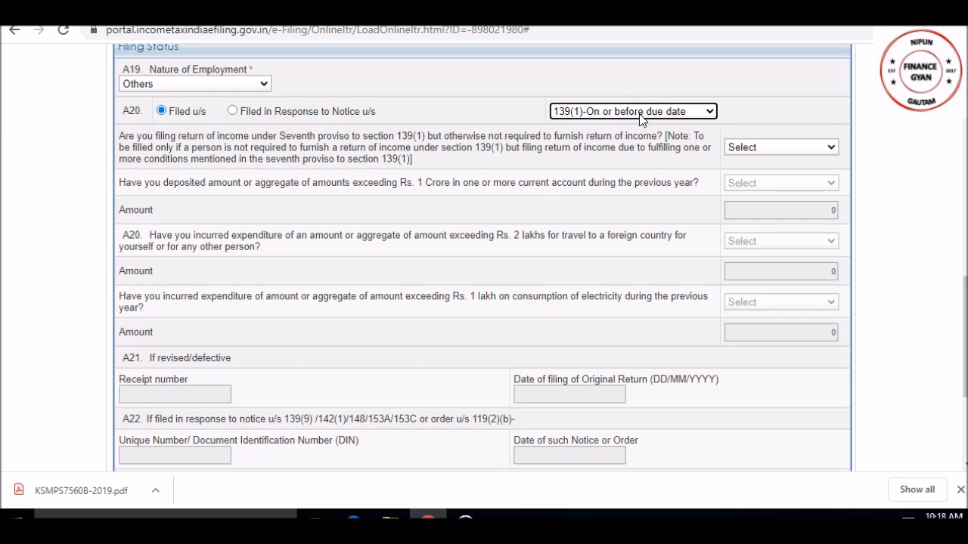
- Answer No to the question about filing under the Seventh proviso to section 139(1)
left_click(747, 151)
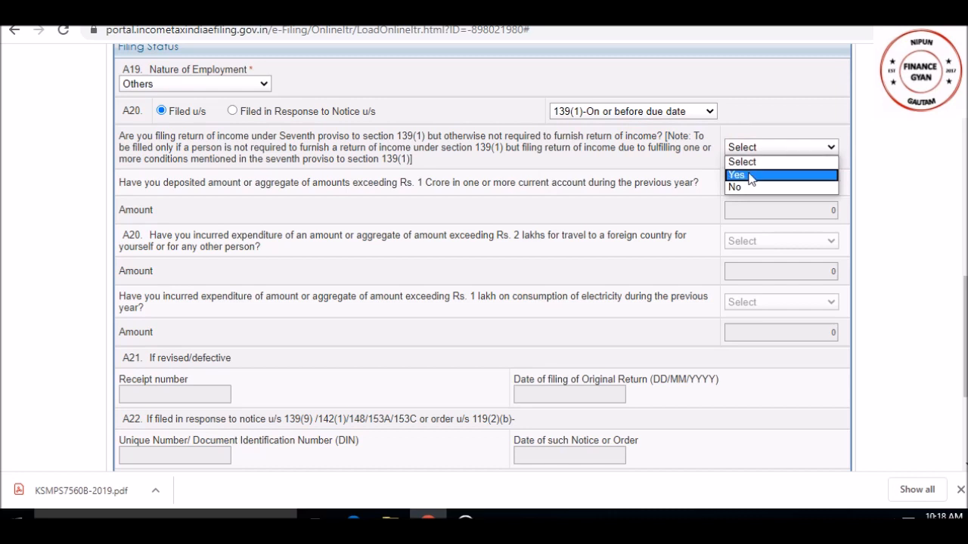
left_click(748, 176)
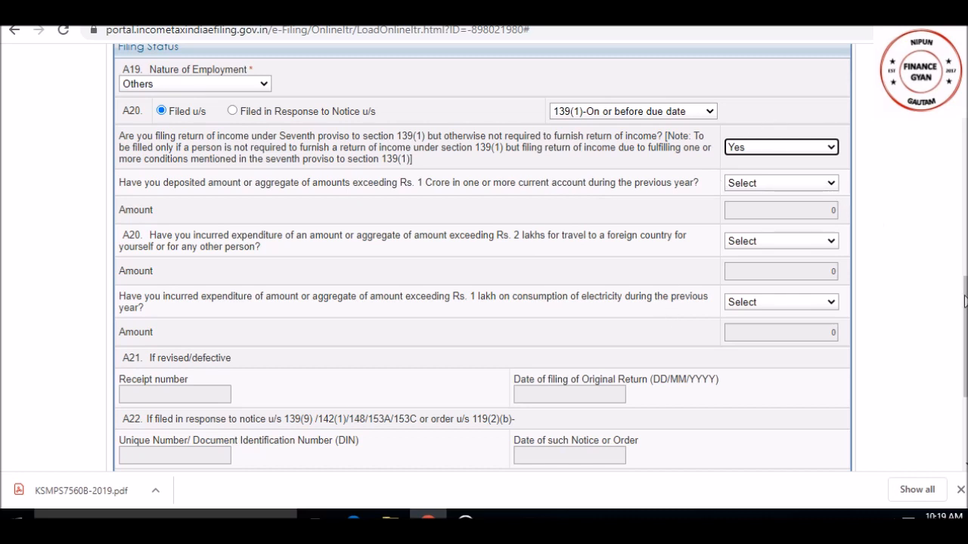
left_click_drag(958, 301, 960, 280)
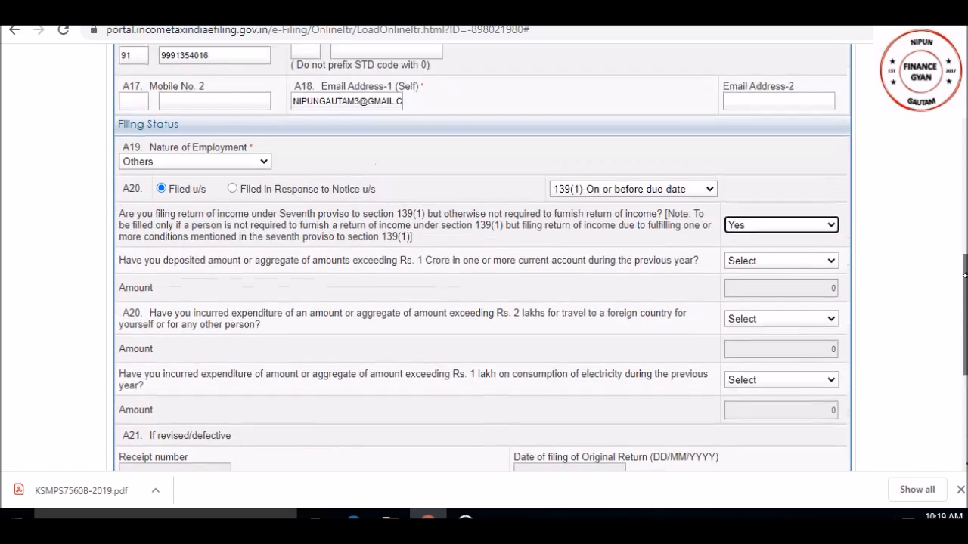
left_click(761, 226)
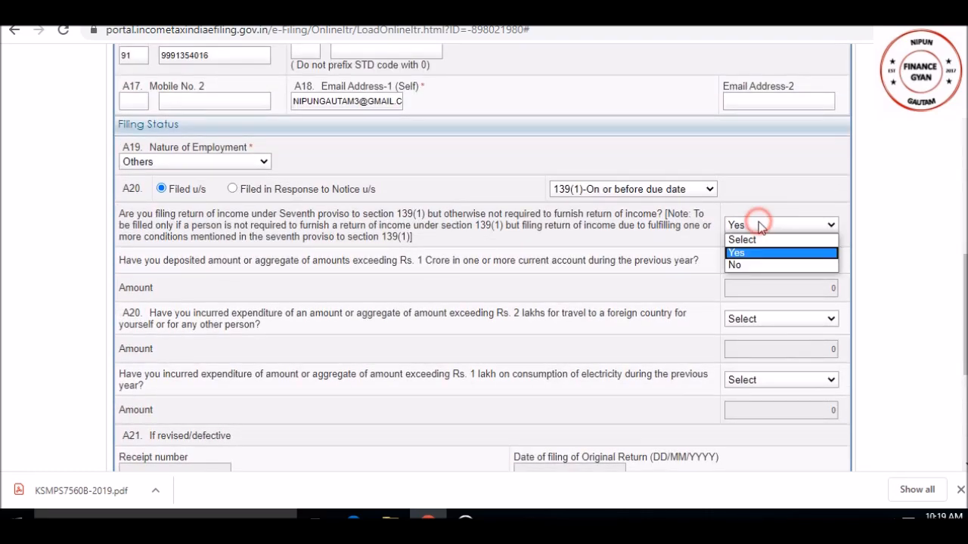
left_click(756, 265)
- Answer No in A23 on whether the return is filed by a representative assessee, closing the browser's downloads bar
left_click_drag(963, 257, 963, 302)
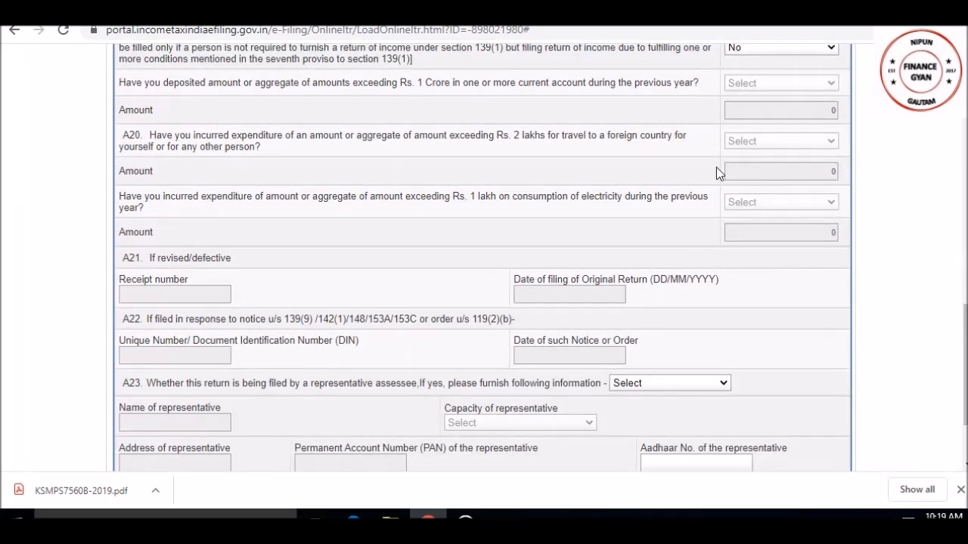
left_click_drag(965, 333, 966, 372)
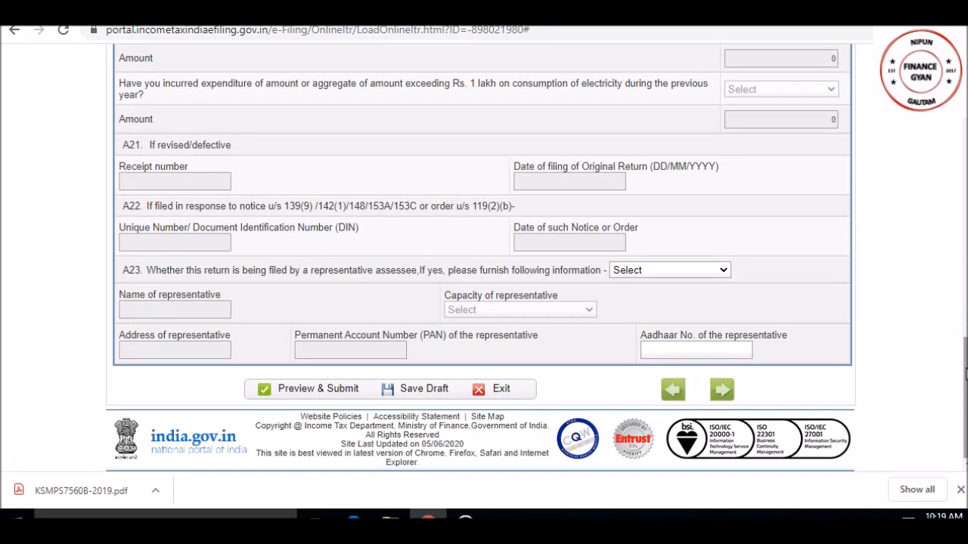
left_click(961, 490)
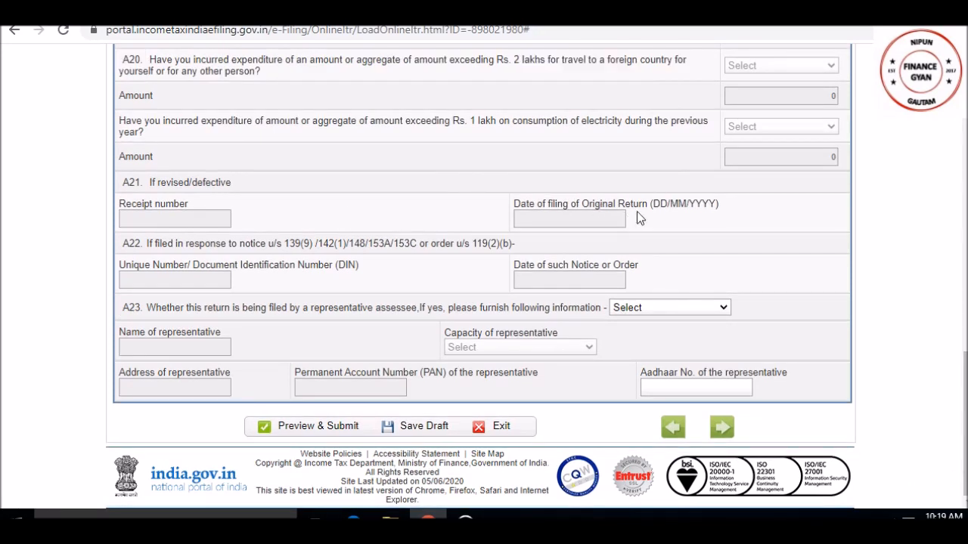
left_click(637, 306)
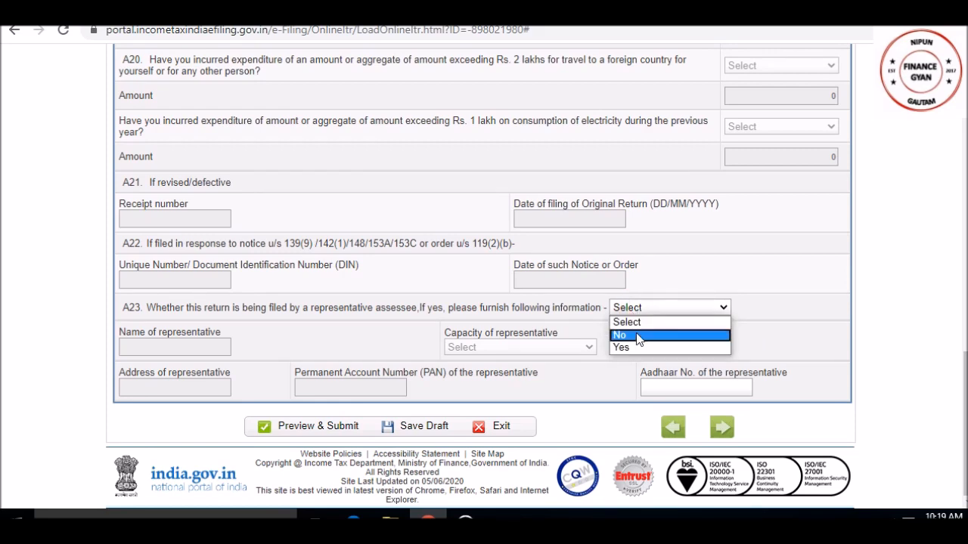
left_click(638, 336)
- Save the return as a draft and move on to the Income Details section
left_click(417, 427)
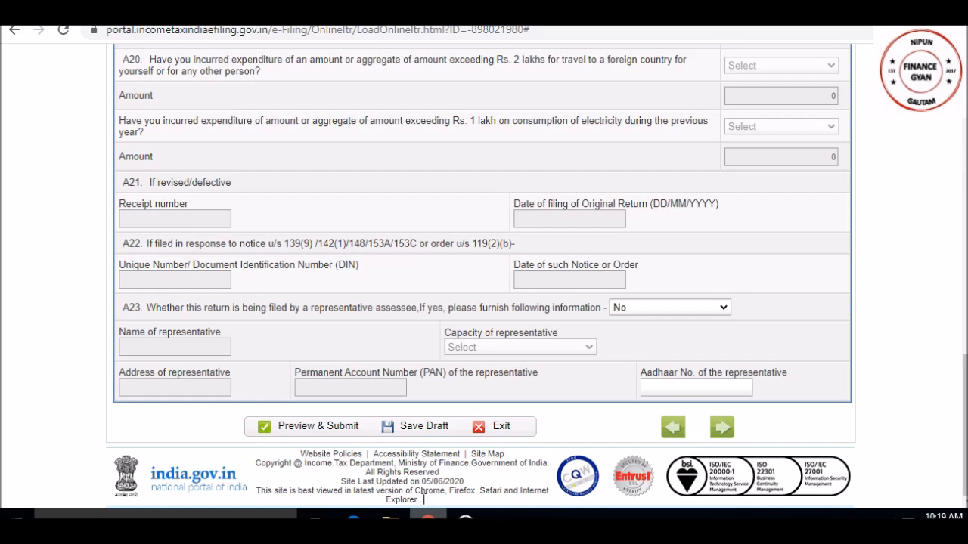
left_click(723, 433)
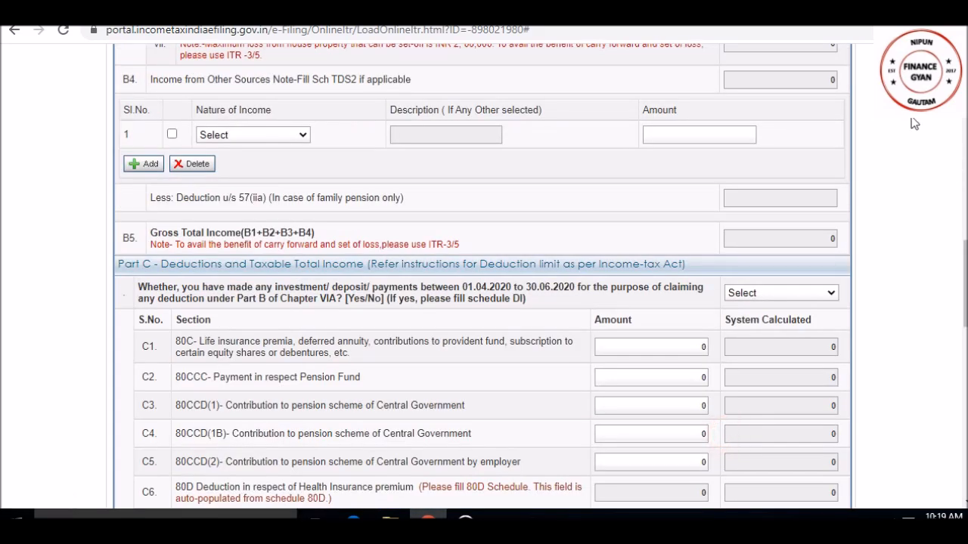
scroll(590, 254, "up", 13)
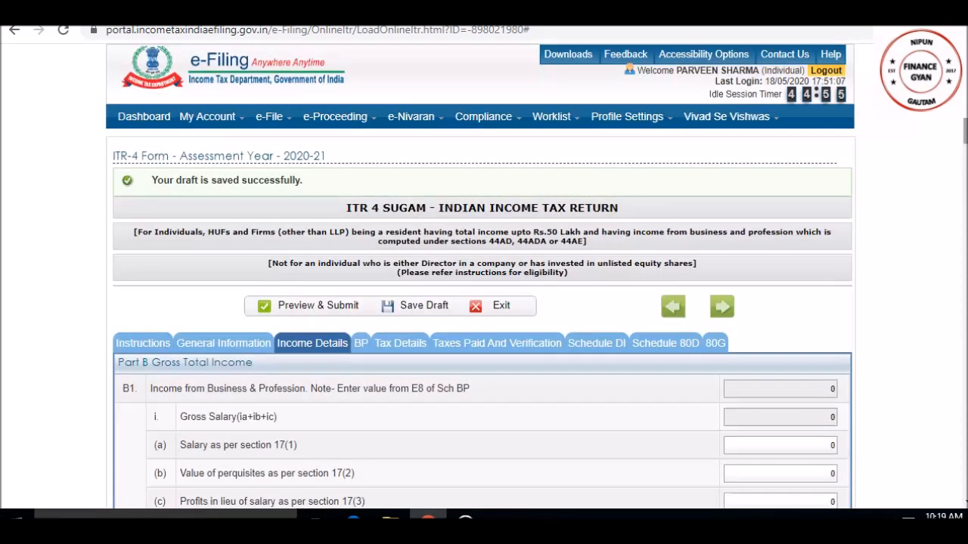
- Review the salary fields in Part B Gross Total Income and the list of exempt allowance types
scroll(590, 254, "down", 3)
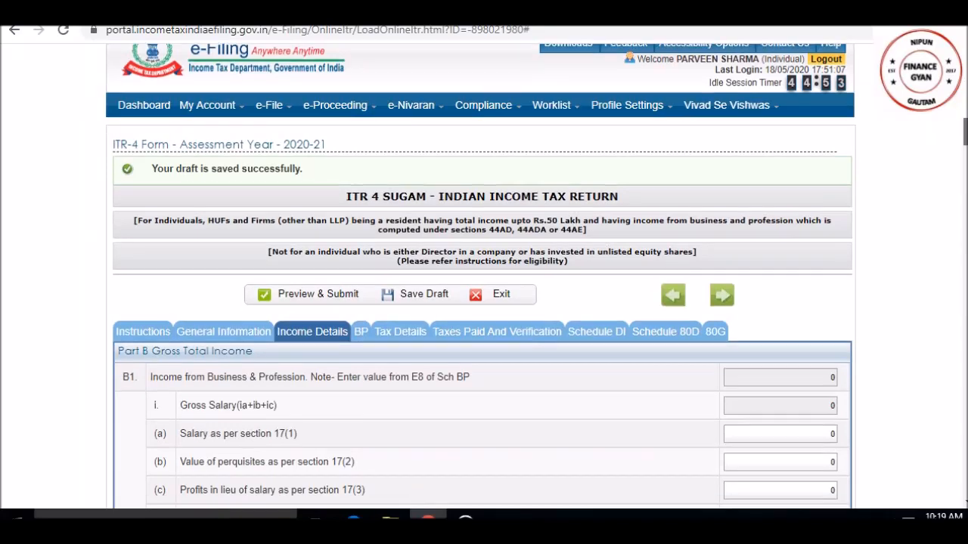
scroll(721, 139, "down", 1)
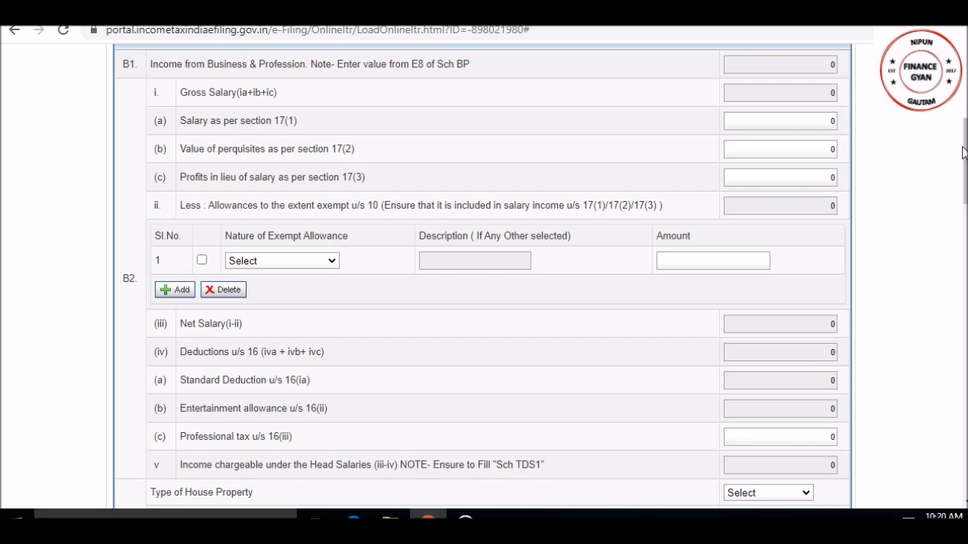
mouse_move(966, 150)
left_mouse_down()
mouse_move(965, 199)
mouse_move(965, 146)
mouse_move(966, 154)
left_mouse_up()
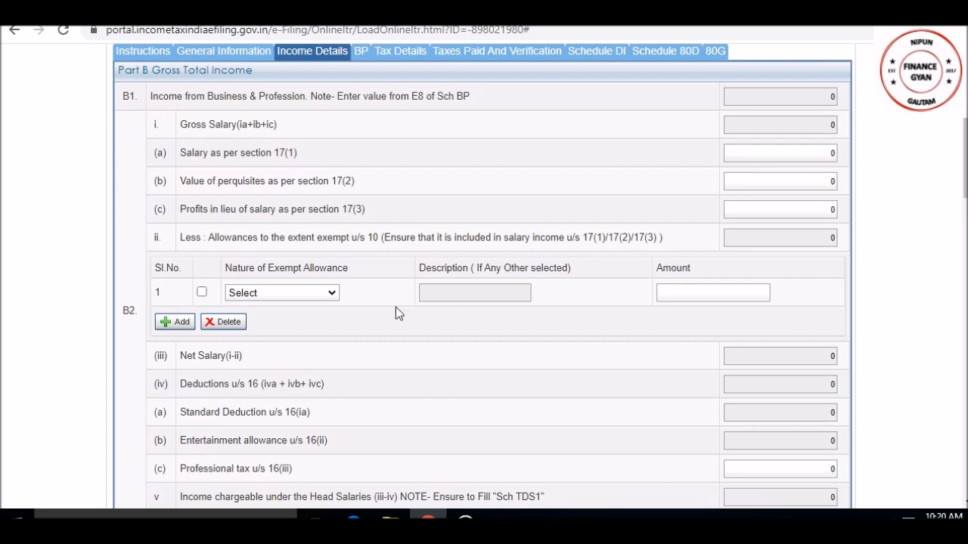
left_click(329, 294)
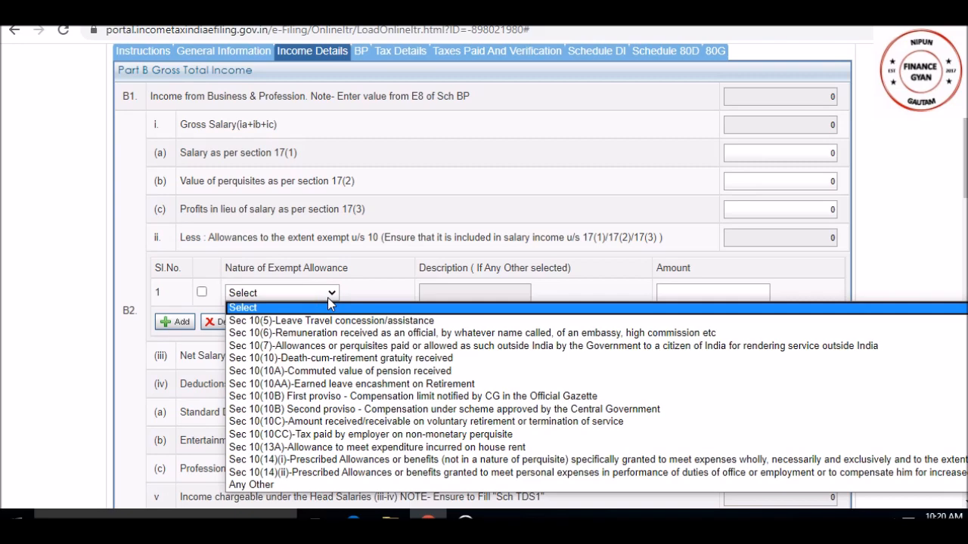
left_click(328, 297)
left_click(904, 251)
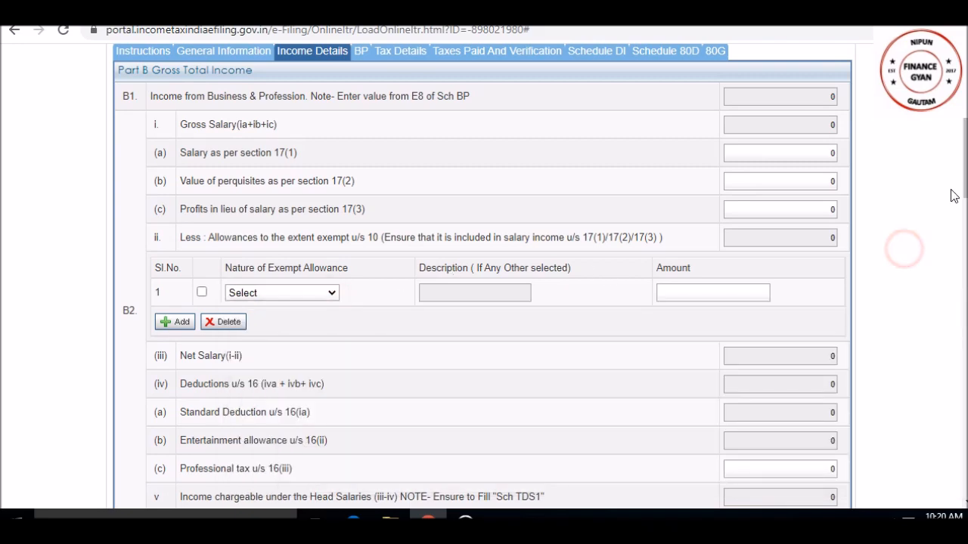
- Review the Type of House Property options in B3 of the income details
left_click_drag(963, 163, 964, 238)
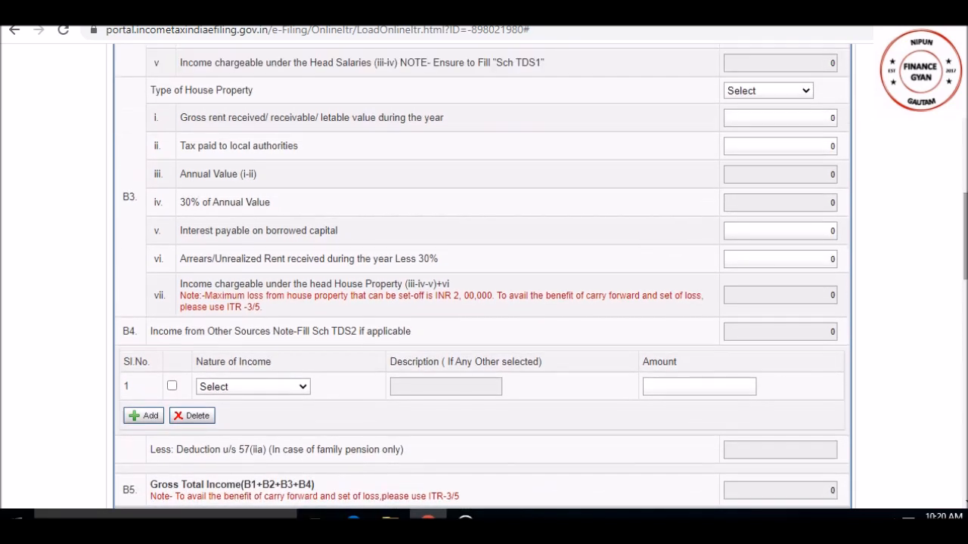
left_click(739, 92)
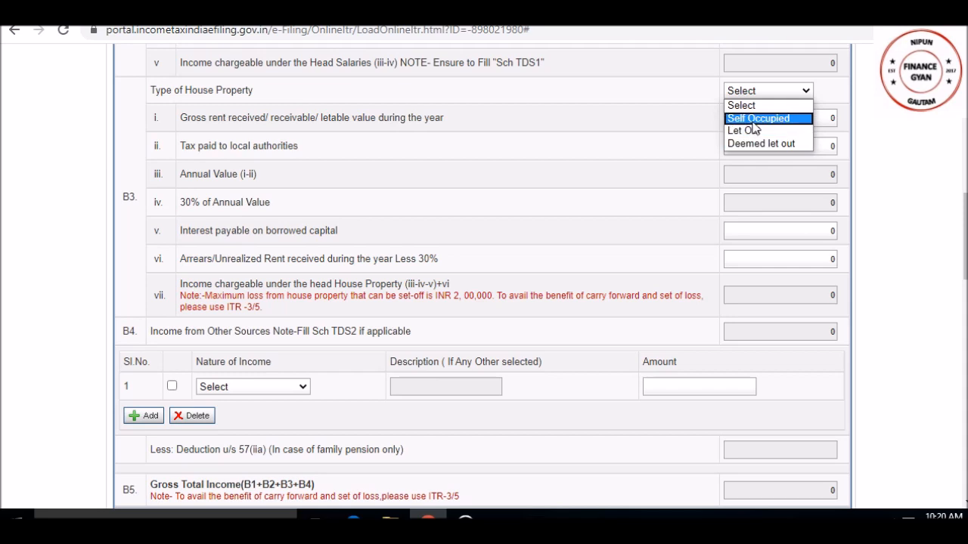
left_click(895, 125)
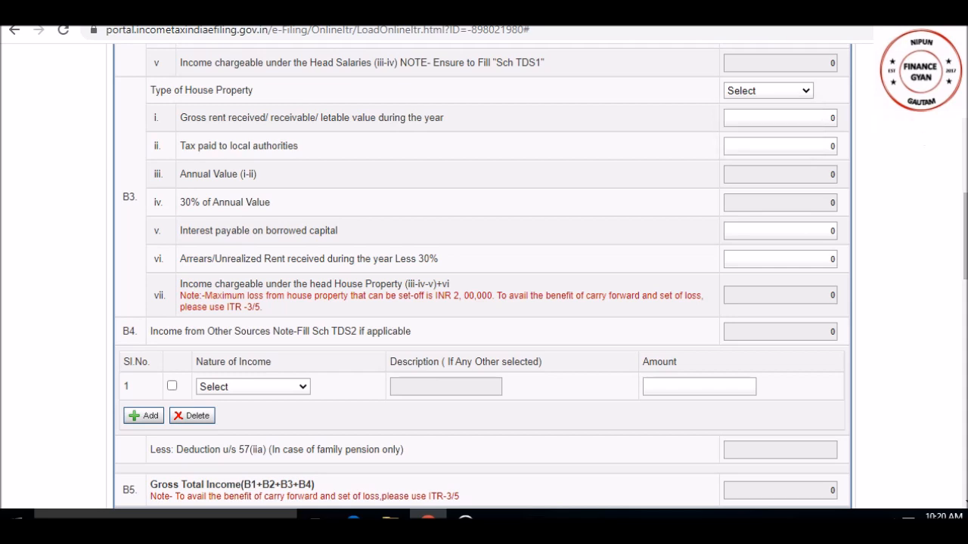
- Answer Yes in Part C on investments, deposits or payments made between 01.04.2020 and 30.06.2020 for claiming Chapter VIA deductions
scroll(484, 277, "down", 3)
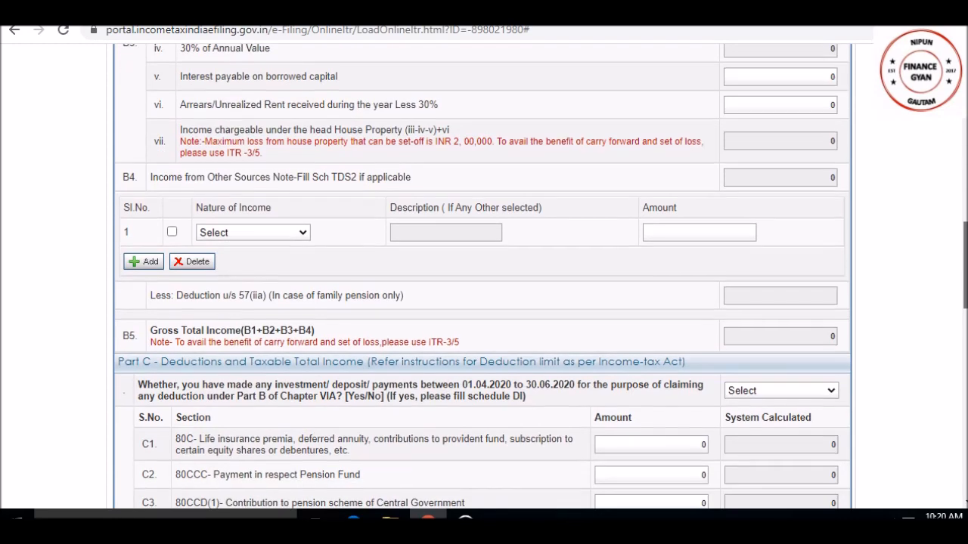
scroll(484, 276, "down", 2)
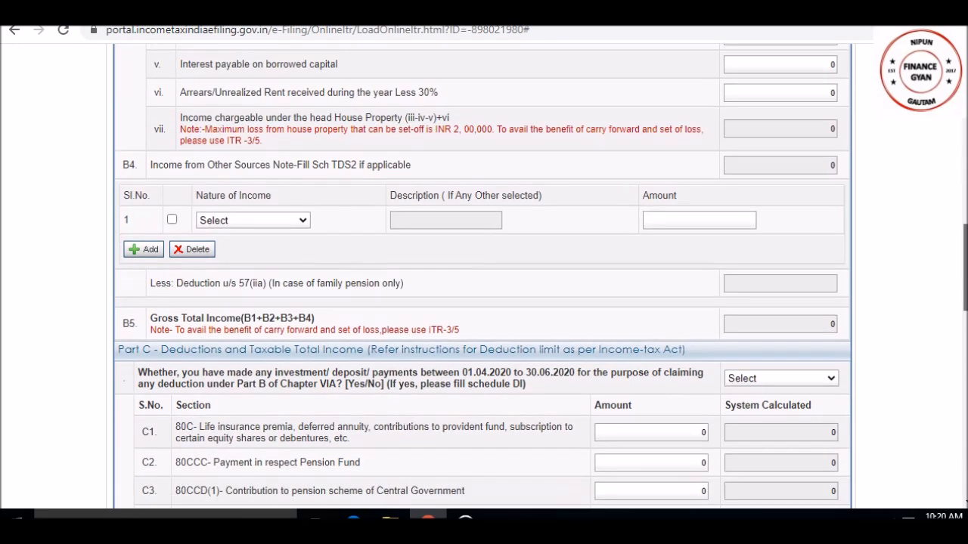
scroll(484, 277, "down", 2)
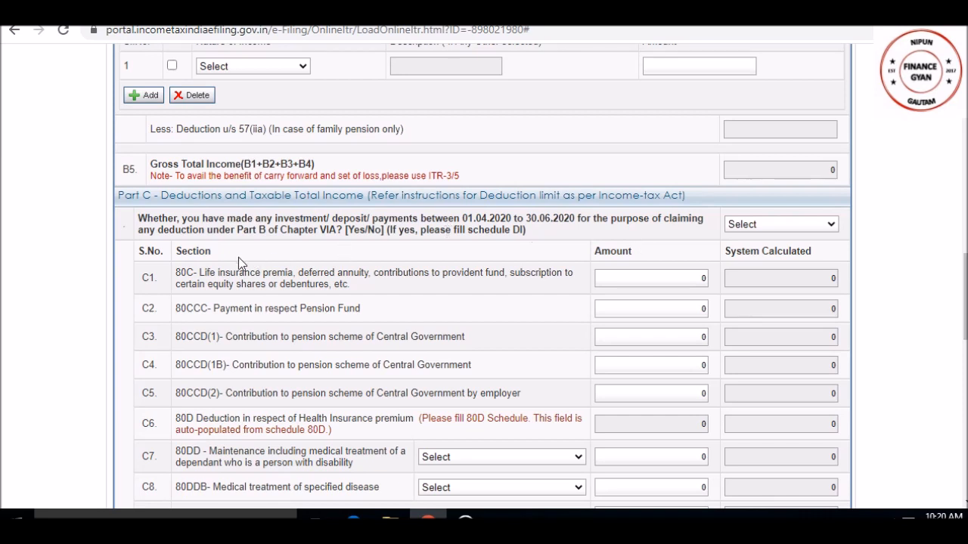
left_click(478, 222)
left_click(763, 227)
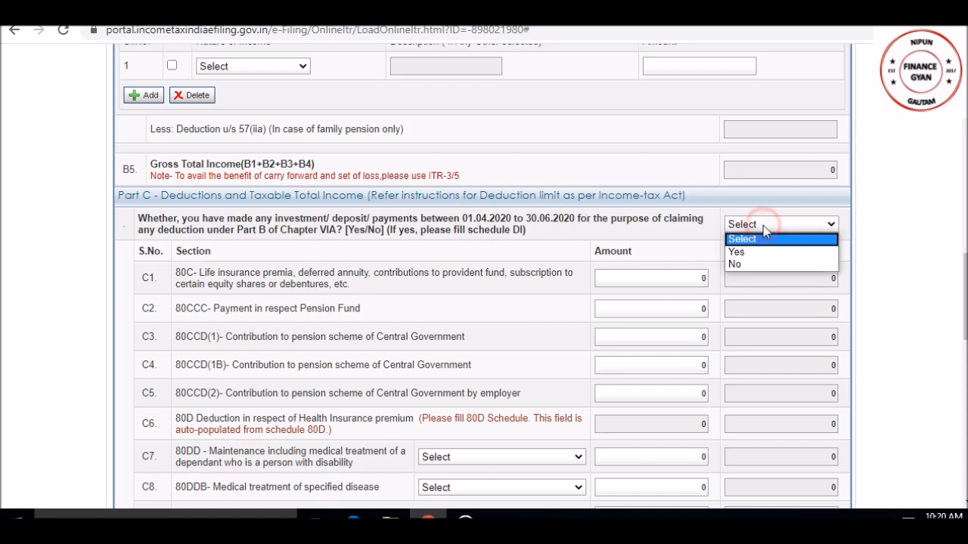
left_click(763, 254)
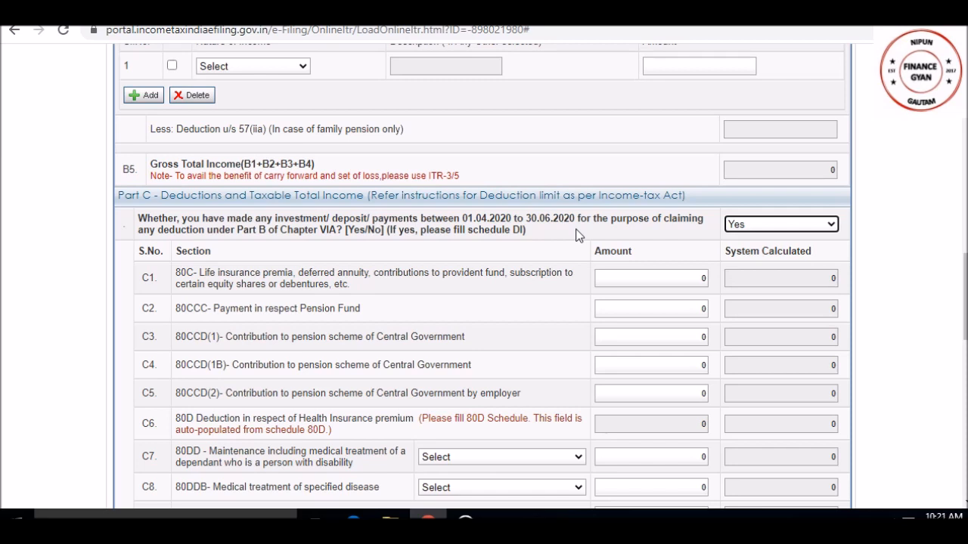
- Open Schedule BP at the computation of presumptive business income under section 44AD
left_click_drag(966, 282, 966, 151)
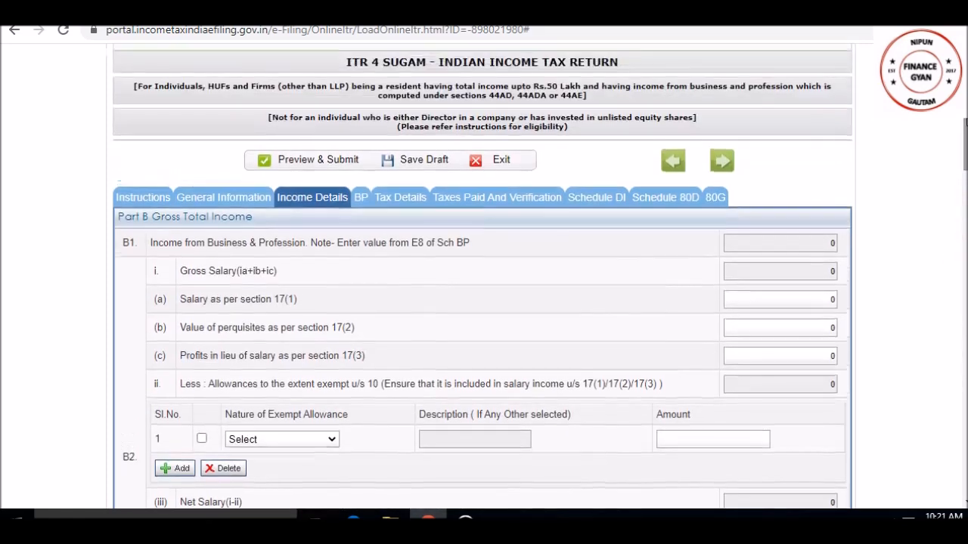
left_click(362, 197)
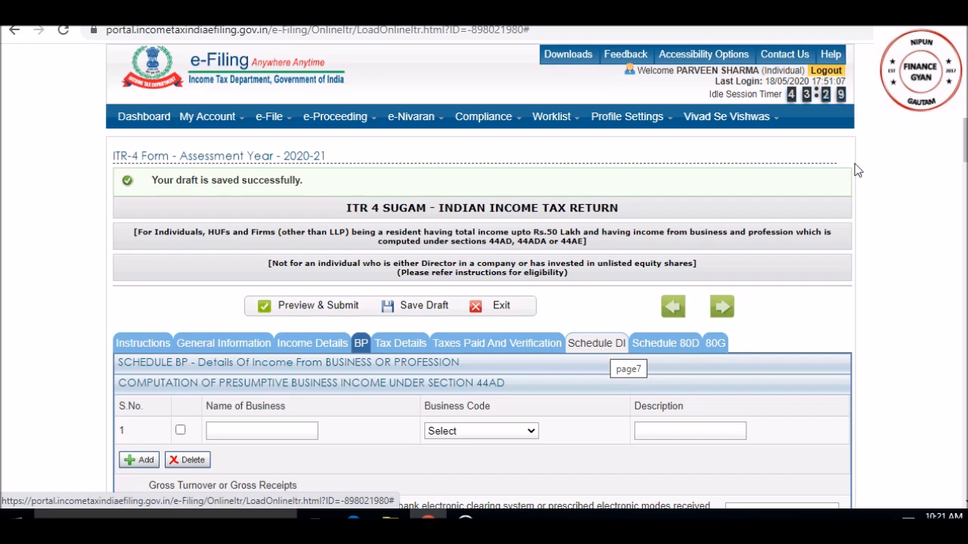
scroll(964, 123, "down", 2)
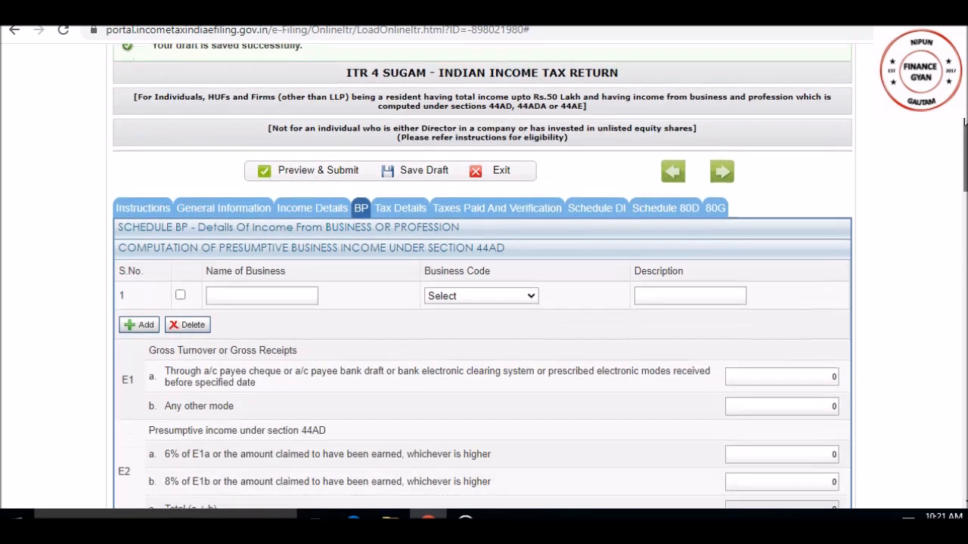
scroll(965, 122, "down", 2)
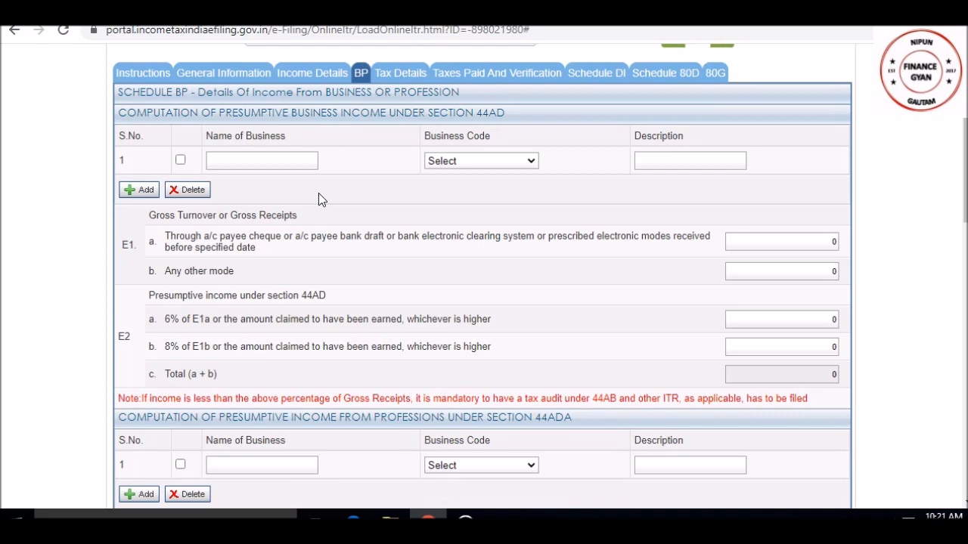
- Set the business code in the section 44AD row to 09028-Retail sale of other products n.e.c
left_click(445, 163)
key("Down")
key("Down")
key("Down")
key("Down")
key("Down")
key("Down")
key("Down")
key("Down")
key("Down")
key("Down")
key("Down")
key("Down")
key("Down")
key("Down")
key("Down")
key("Down")
key("Down")
key("Down")
key("Down")
key("Down")
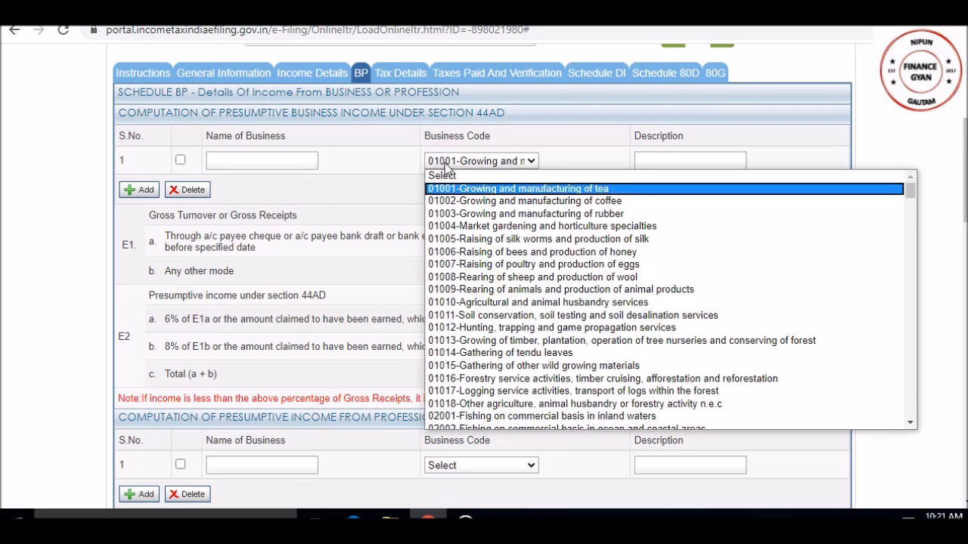
key("Down")
key("Down")
key("Down")
key("Down")
key("Down")
key("Down")
key("Down")
key("Down")
key("Down")
key("Down")
key("Down")
key("Down")
key("Down")
key("Down")
key("Down")
key("Down")
key("Down")
key("Down")
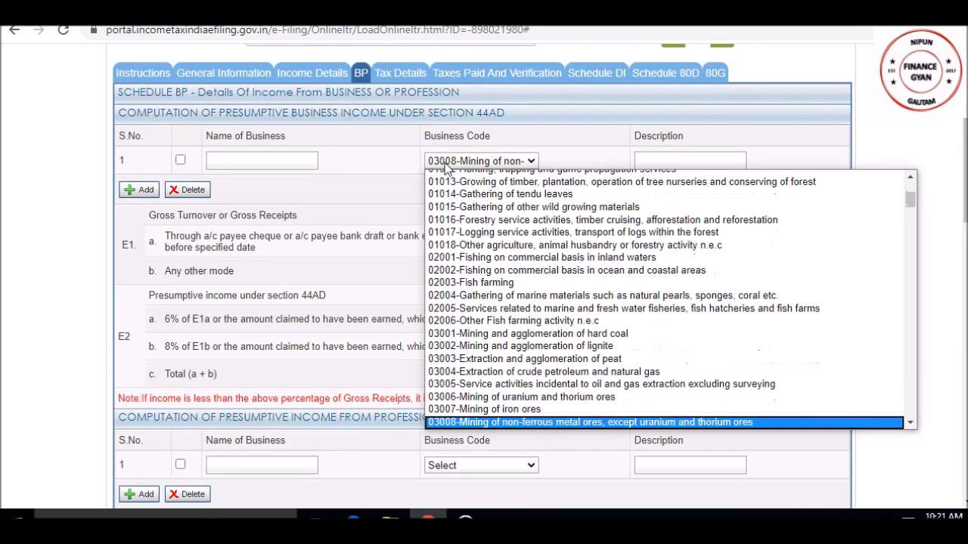
key("Down")
key("Down")
key("Down")
key("Down")
key("Down")
key("Down")
key("Down")
key("Down")
key("Down")
key("Down")
key("Down")
key("Down")
key("Down")
key("Down")
key("Down")
key("Down")
key("Down")
key("Down")
key("Down")
key("Down")
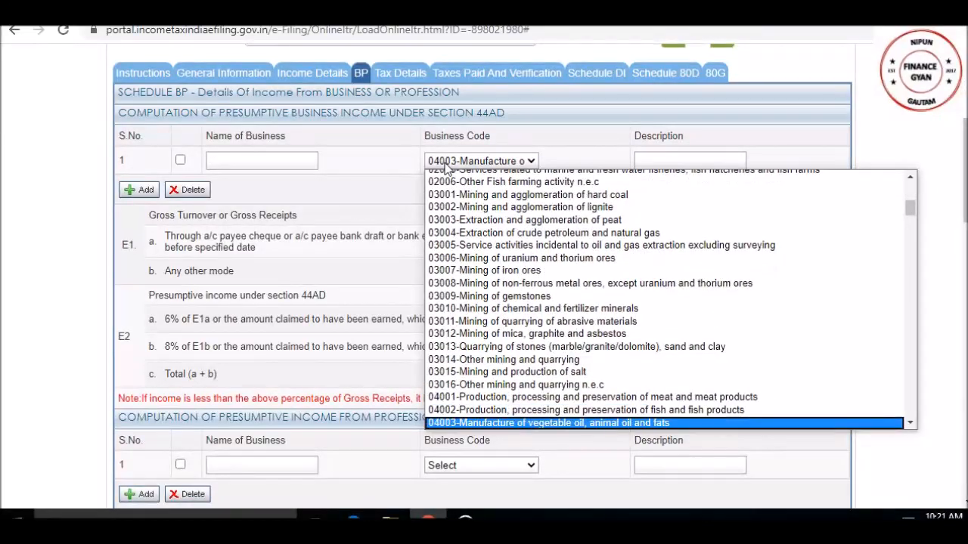
key("Down")
key("Down")
key("Down")
key("Down")
key("Down")
key("Down")
key("Down")
key("Down")
key("Down")
key("Down")
key("Down")
key("Down")
key("Down")
key("Down")
key("Down")
key("Down")
key("Down")
key("Down")
key("Down")
key("Down")
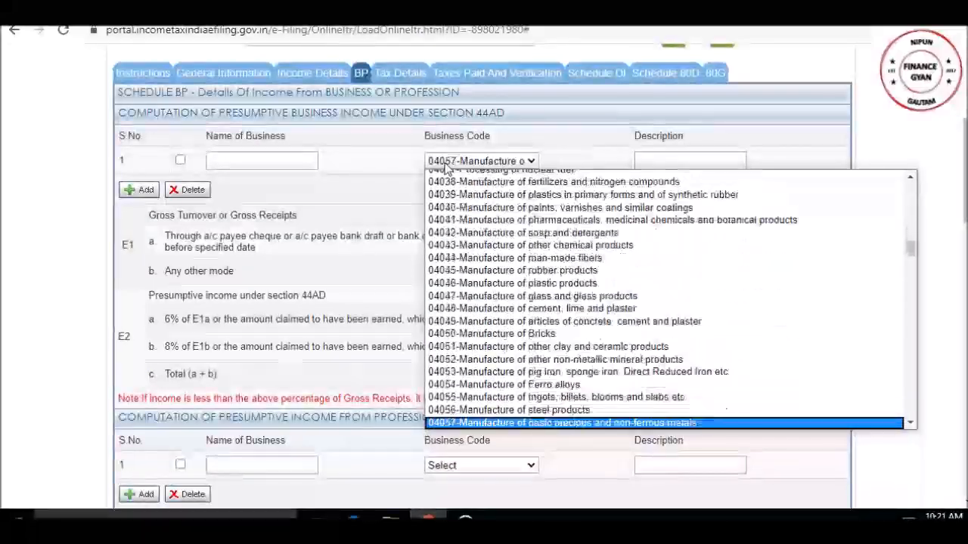
key("Down")
key("Down")
key("Down")
key("Down")
key("Down")
key("Down")
key("Down")
key("Down")
key("Down")
key("Down")
key("Down")
key("Down")
key("Down")
key("Down")
key("Down")
key("Down")
key("Down")
key("Down")
key("Down")
key("Down")
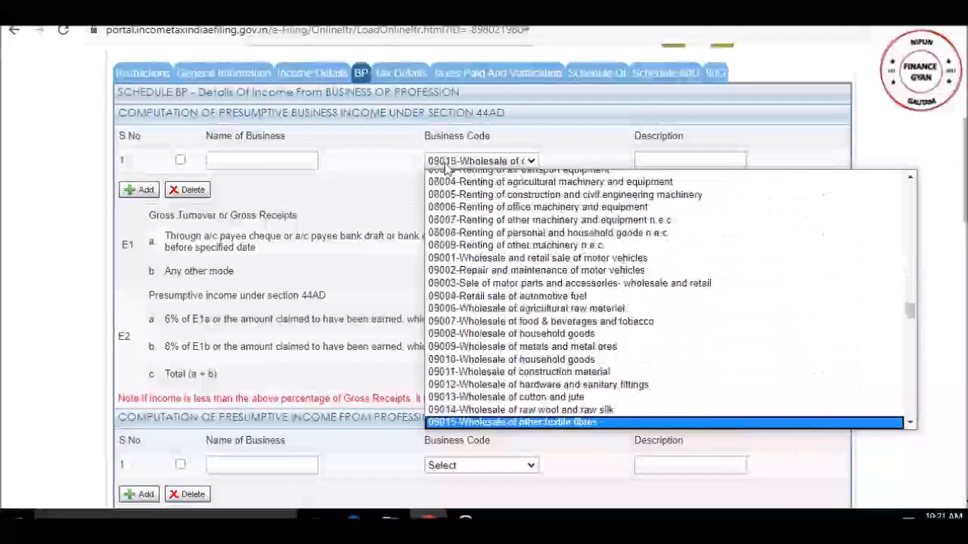
key("Up")
key("Up")
key("Up")
key("Up")
key("Up")
key("Up")
key("Up")
key("Up")
key("Up")
key("Up")
key("Up")
key("Up")
key("Up")
key("Up")
key("Down")
key("Down")
key("Down")
key("Down")
key("Down")
key("Down")
key("Down")
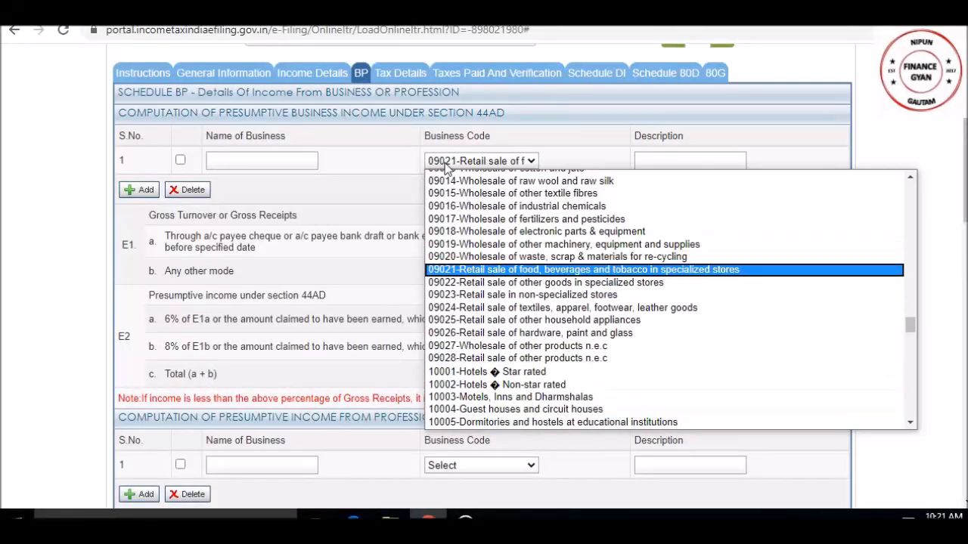
key("Up")
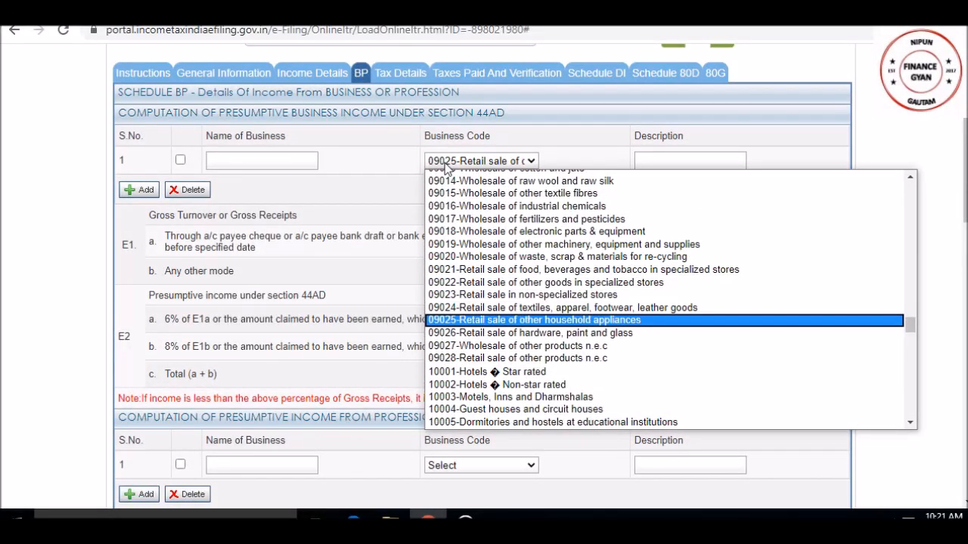
key("Down")
key("Down")
key("Down")
key("Return")
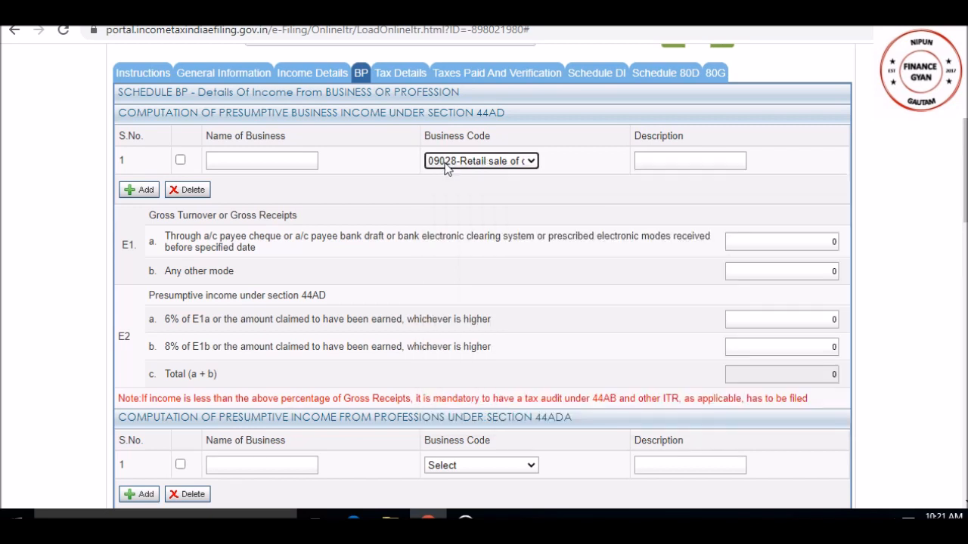
- Enter abc as the name of business in the section 44AD row and save the return as a draft
left_click(227, 161)
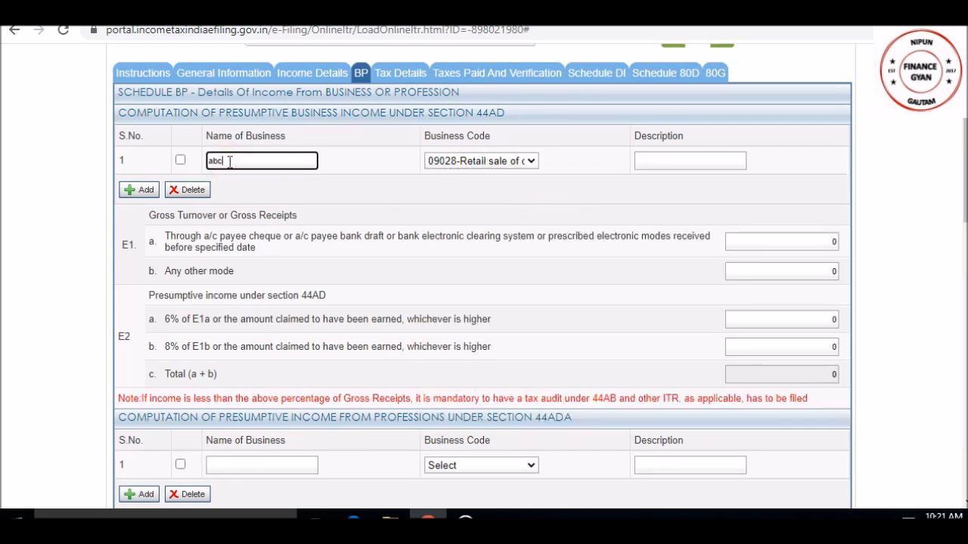
left_click(402, 209)
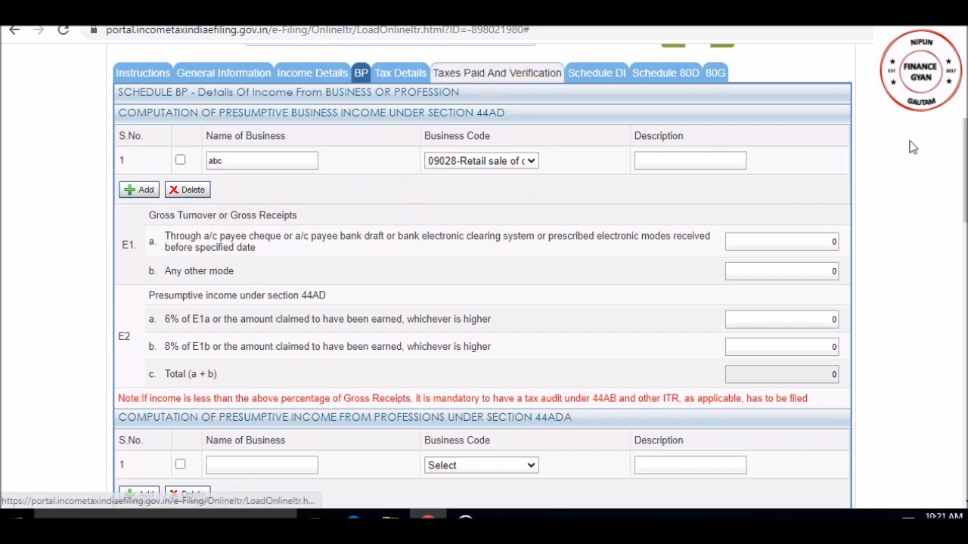
scroll(951, 162, "up", 1)
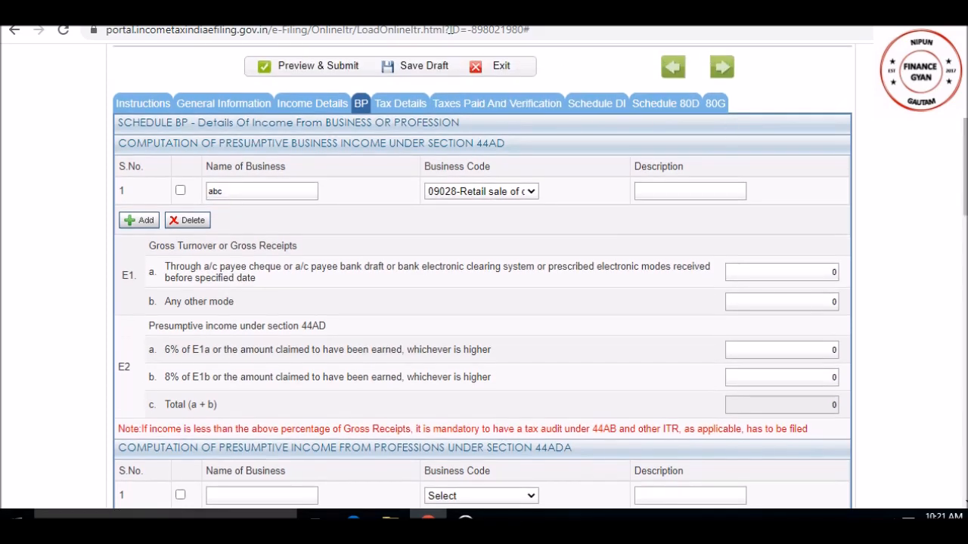
left_click(418, 66)
- Enter 1000000 as the gross turnover received through any other mode in E1(b)
scroll(954, 168, "down", 4)
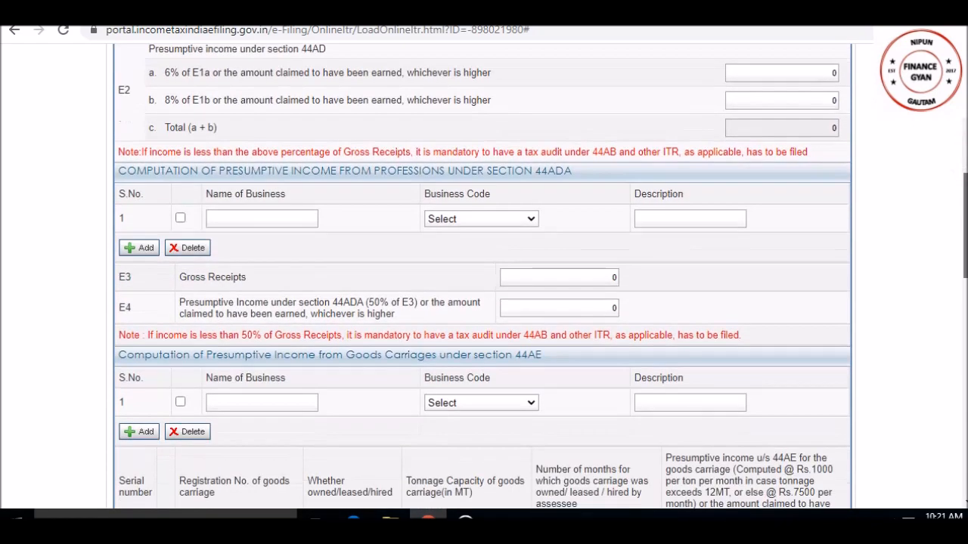
scroll(482, 276, "down", 1)
scroll(482, 276, "up", 1)
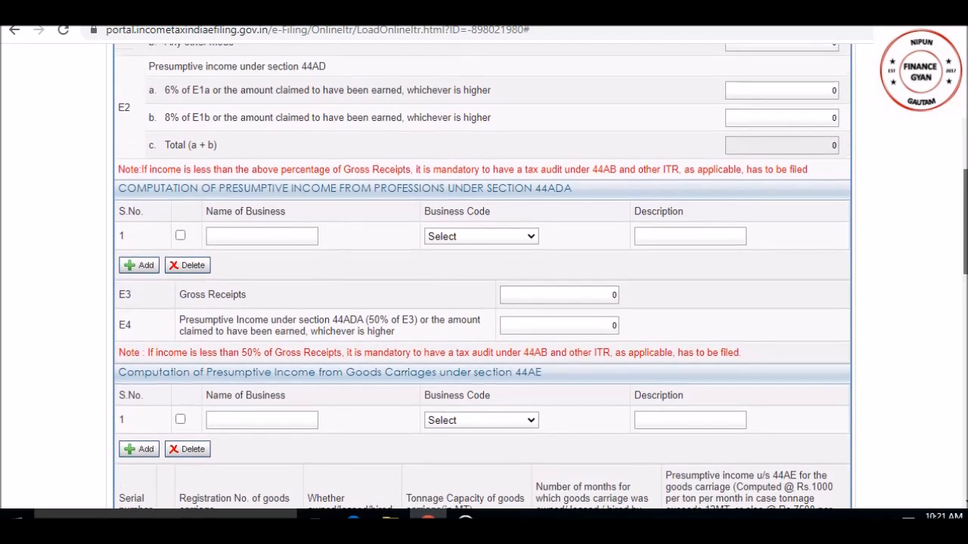
scroll(965, 202, "up", 1)
scroll(341, 139, "up", 1)
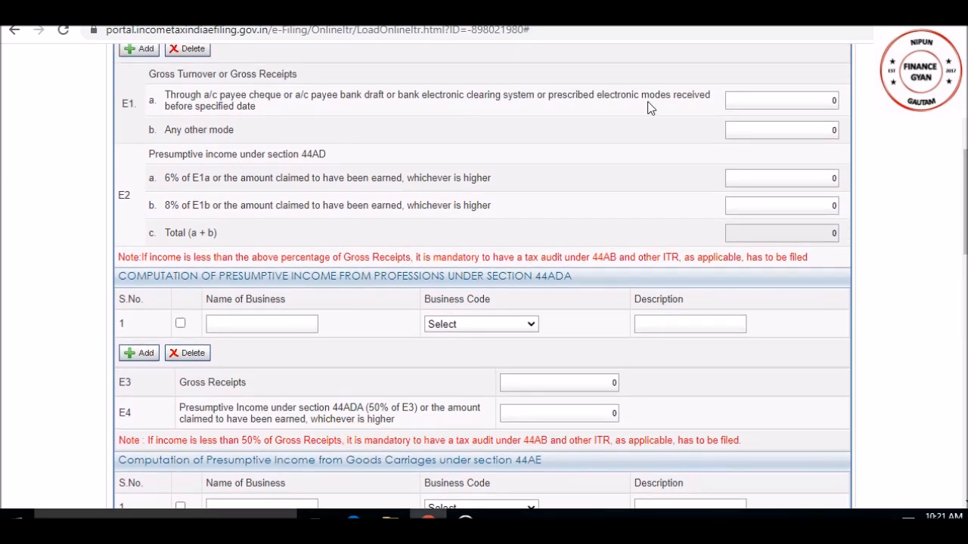
left_click(772, 100)
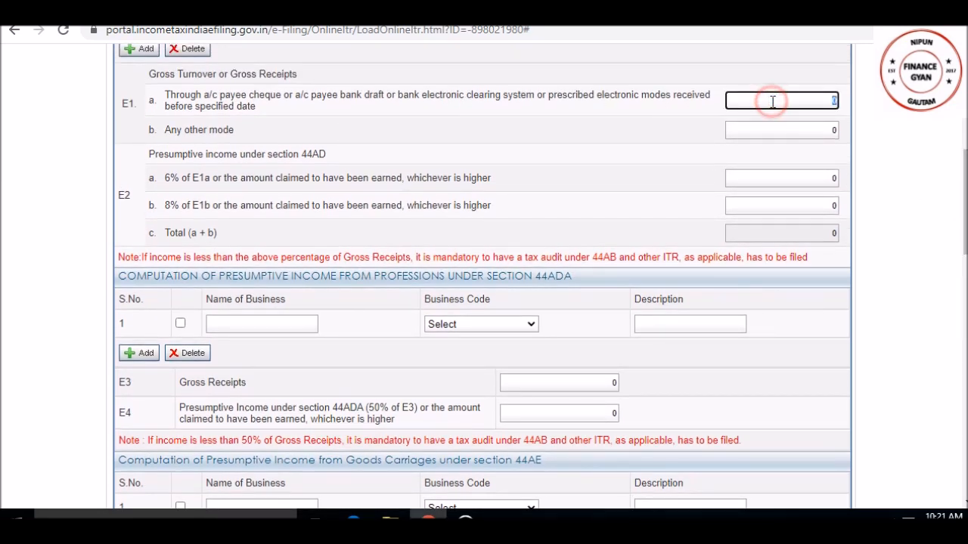
left_click(778, 132)
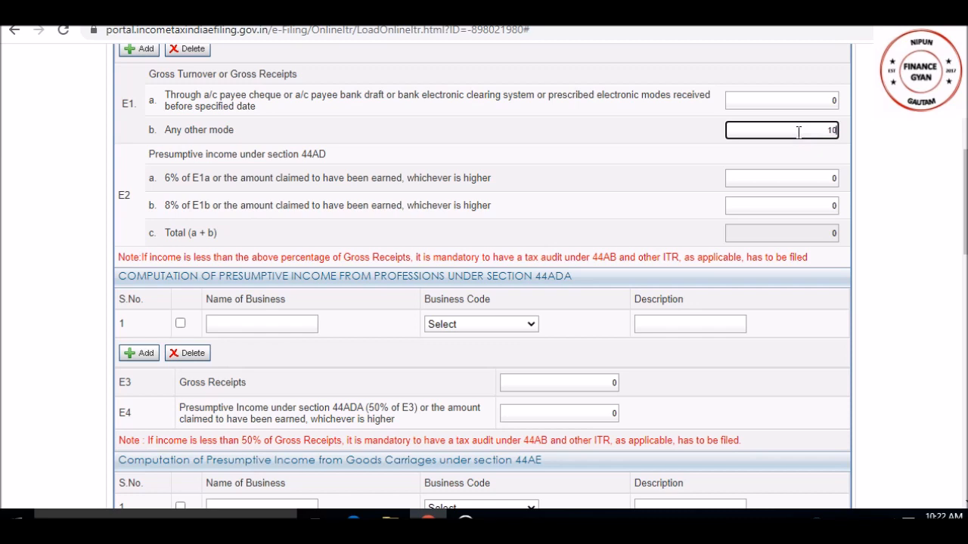
type("00000")
left_click(796, 146)
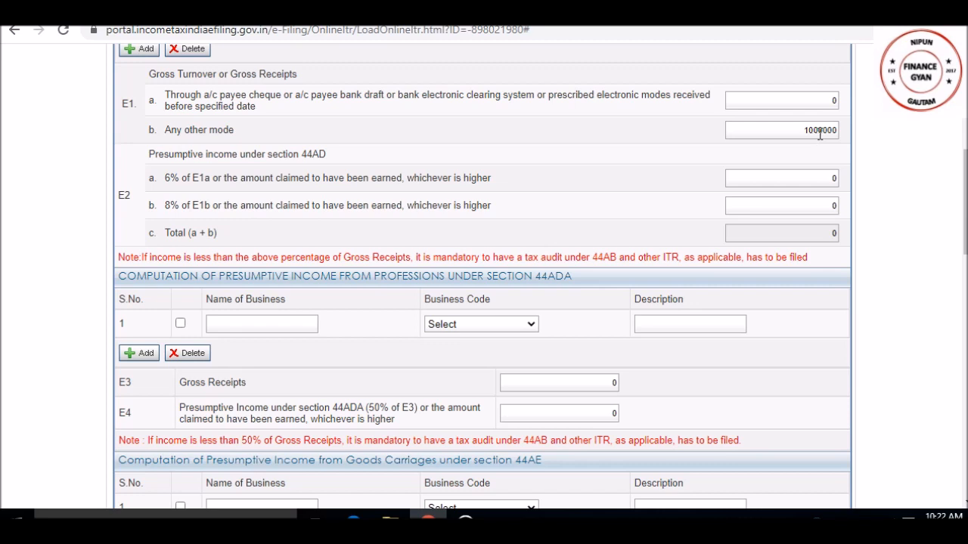
- Enter 80000 as the presumptive income at 8% of E1b in E2(b), then review the section 44AD entries
left_click(815, 206)
type("80000")
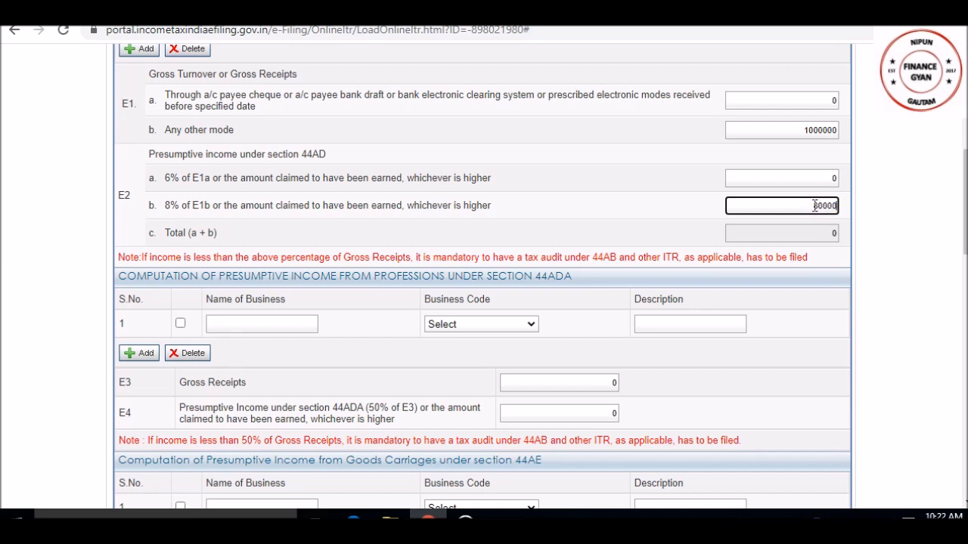
left_click(699, 212)
left_click_drag(966, 204, 965, 182)
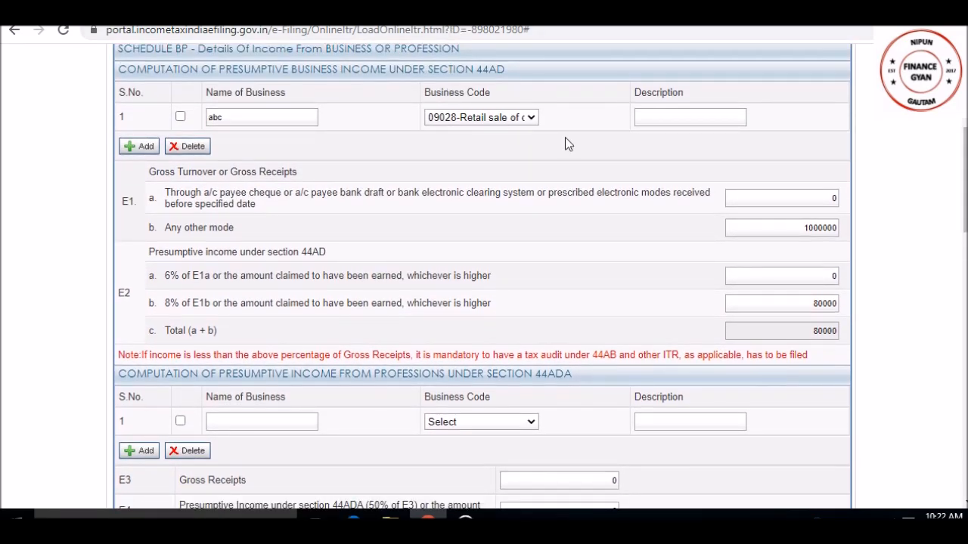
left_click_drag(964, 160, 962, 211)
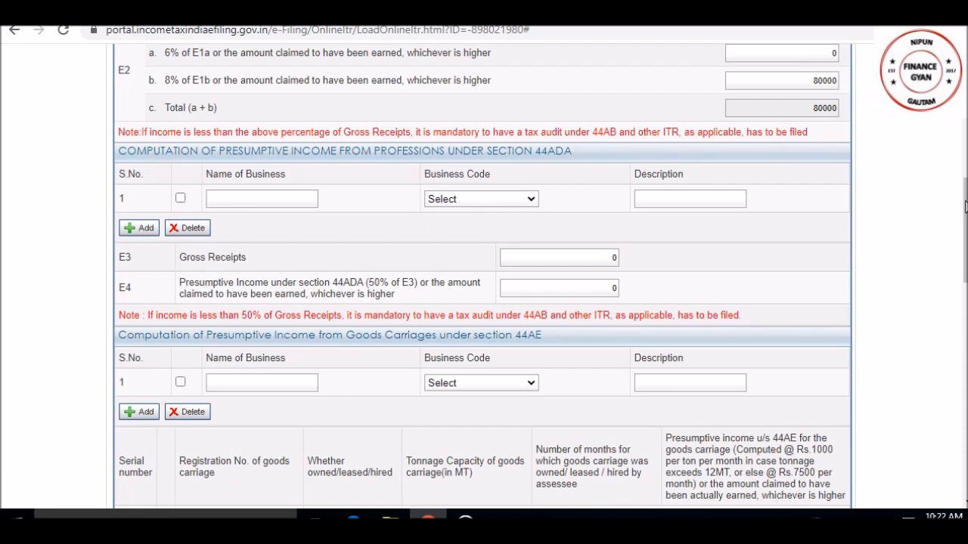
- Enter 100000 as the section 44ADA gross receipts in E3 and 50000 as the presumptive income in E4
left_click(547, 251)
type("100000")
left_click(676, 276)
left_click(587, 291)
double_click(588, 290)
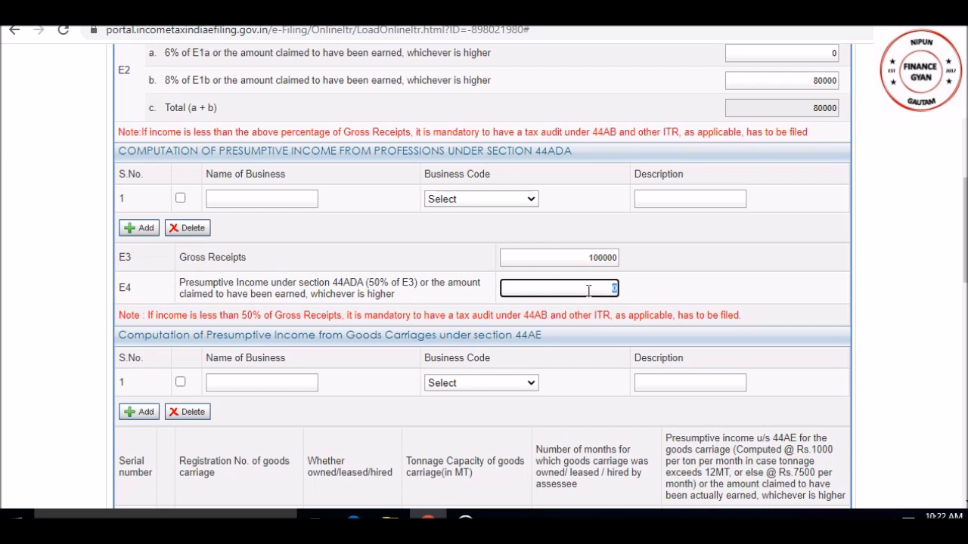
type("50000")
left_click(713, 299)
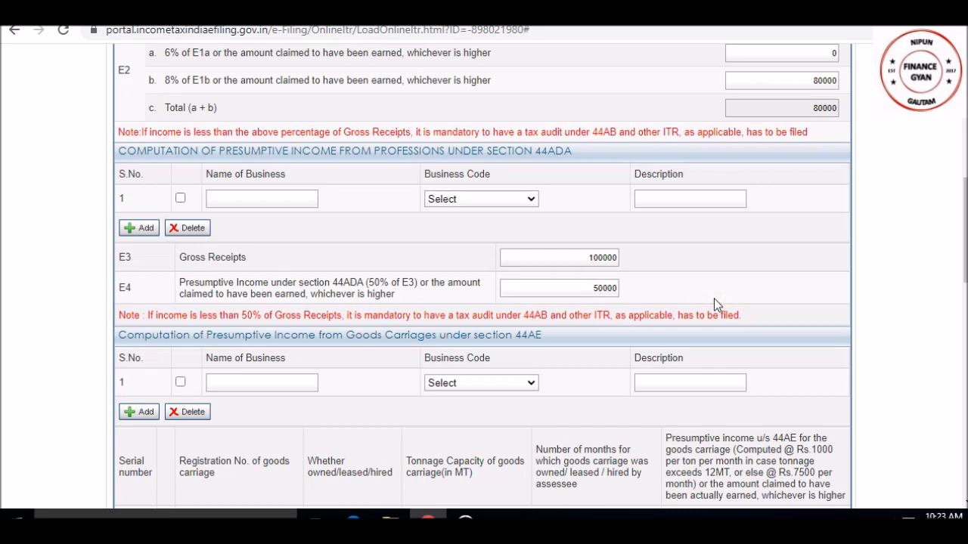
- Set the business code in the section 44AE goods carriages row to 08001-Renting of land transport equipment
left_click_drag(966, 208, 965, 260)
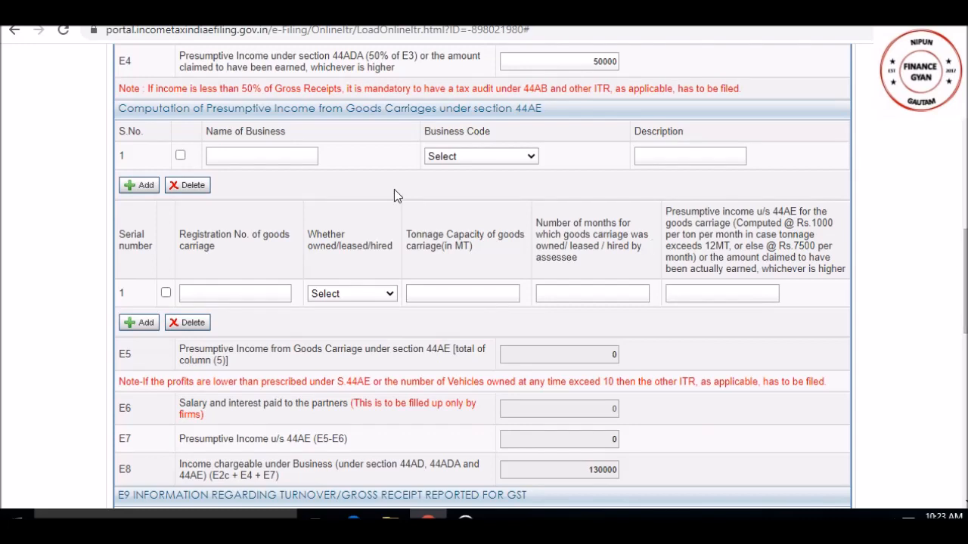
left_click(479, 157)
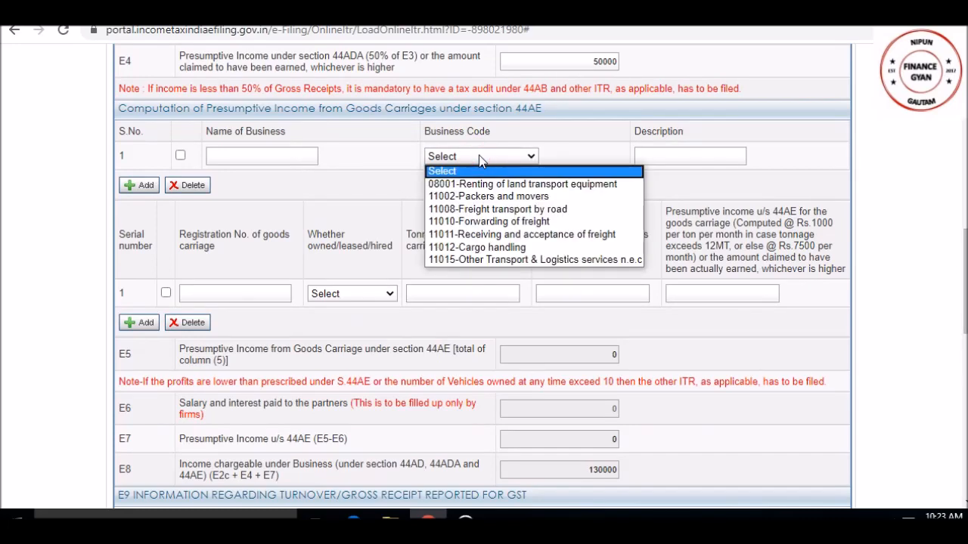
key("Down")
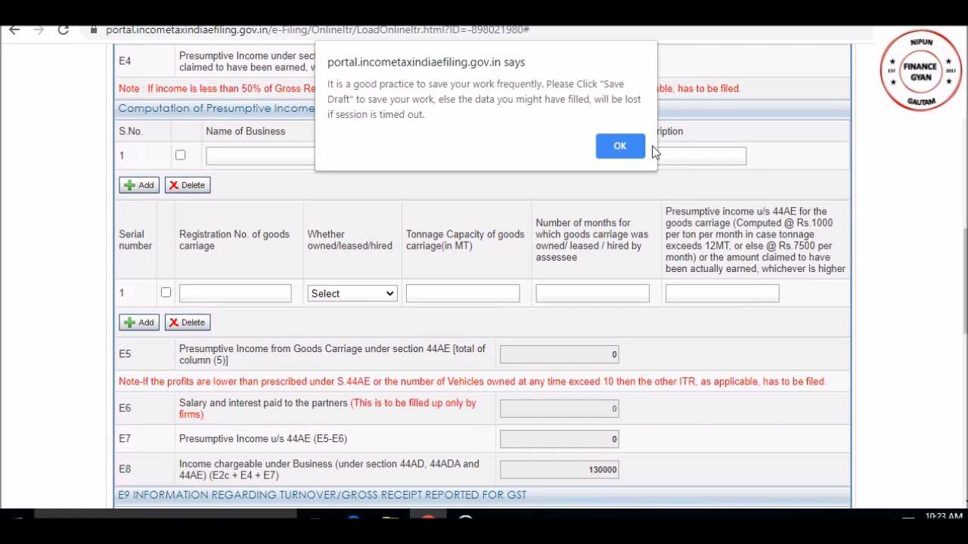
left_click(623, 145)
left_click(506, 157)
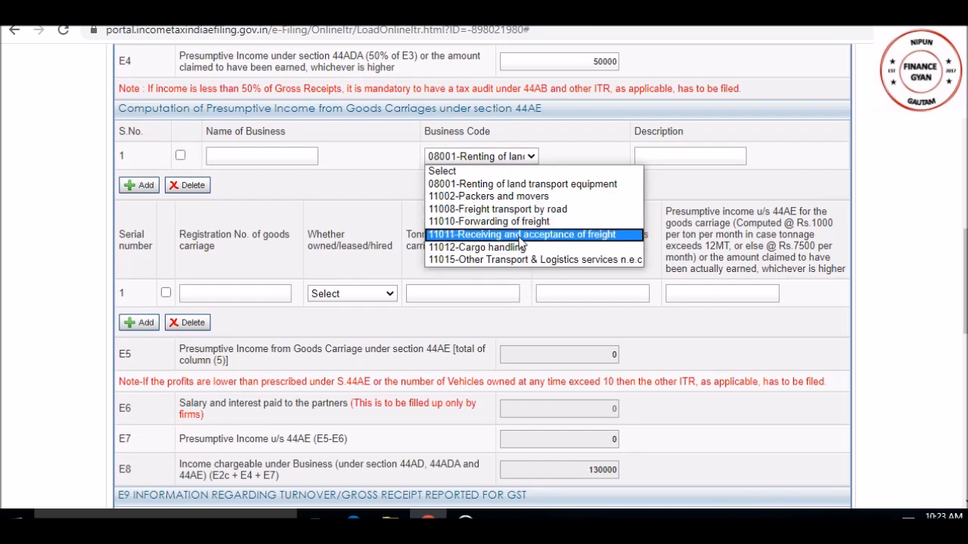
left_click(402, 233)
- Enter 10 months and a presumptive income of 75000 in the first goods carriage row under section 44AE
left_click(236, 297)
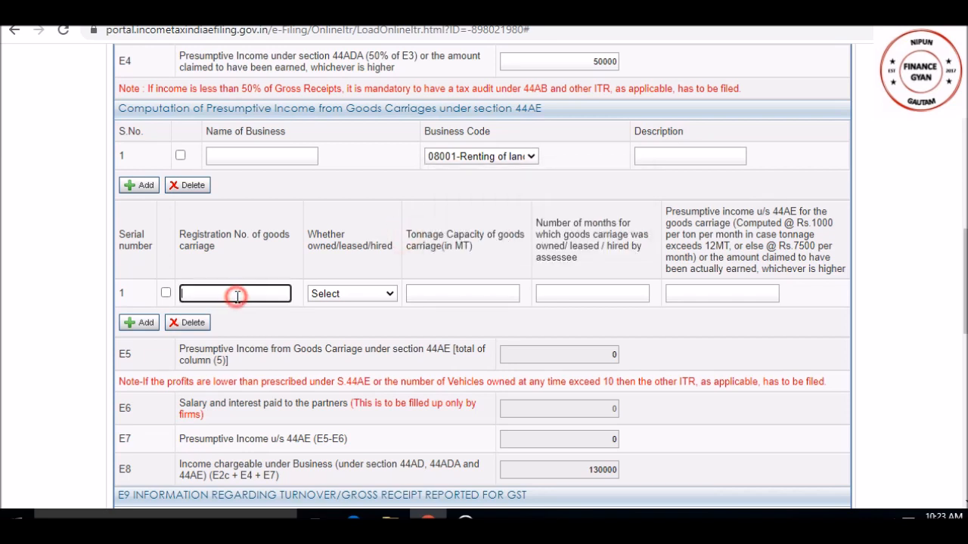
left_click(354, 295)
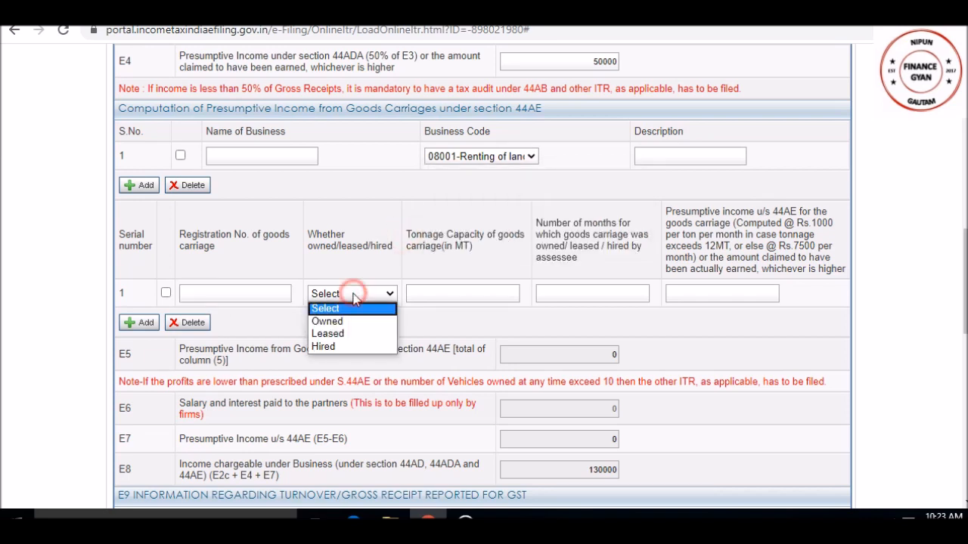
left_click(423, 289)
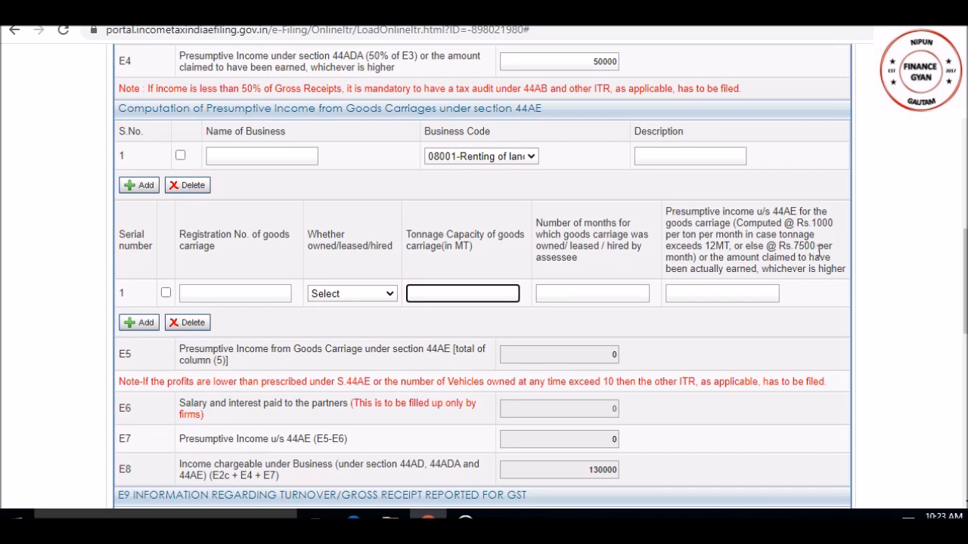
left_click(620, 295)
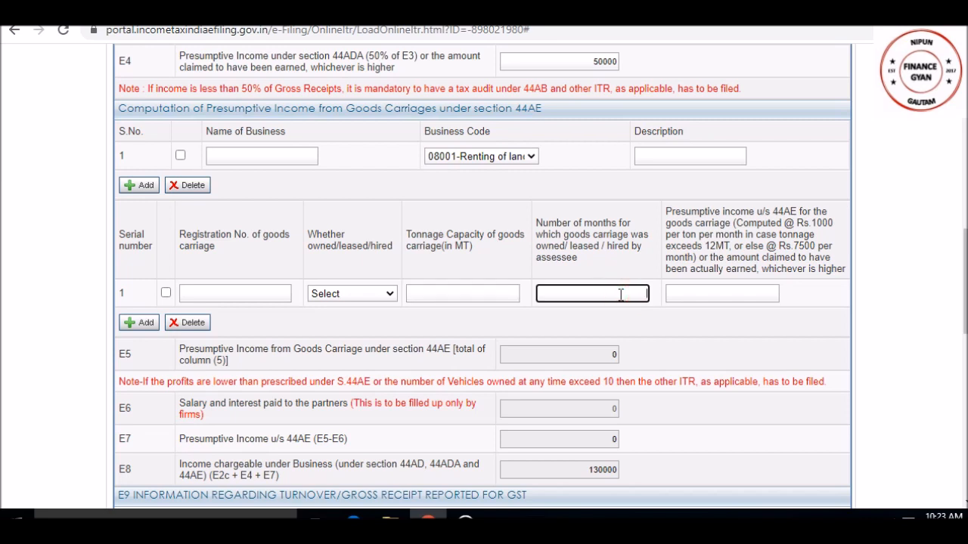
type("0")
left_click(682, 292)
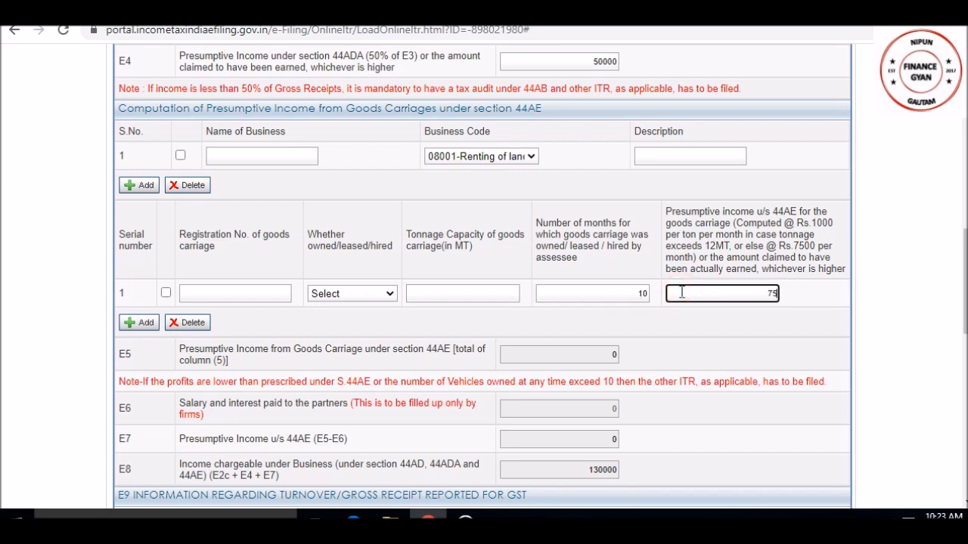
left_click(822, 301)
- Review the GST turnover section and the Financial Particulars of the Business, and save the return as a draft
left_click_drag(964, 264, 964, 340)
left_click(236, 227)
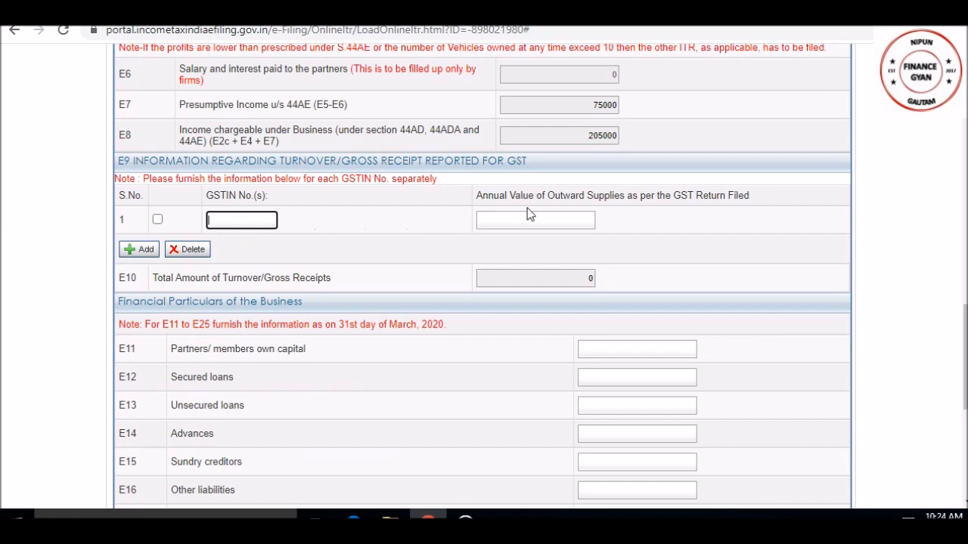
left_click(501, 218)
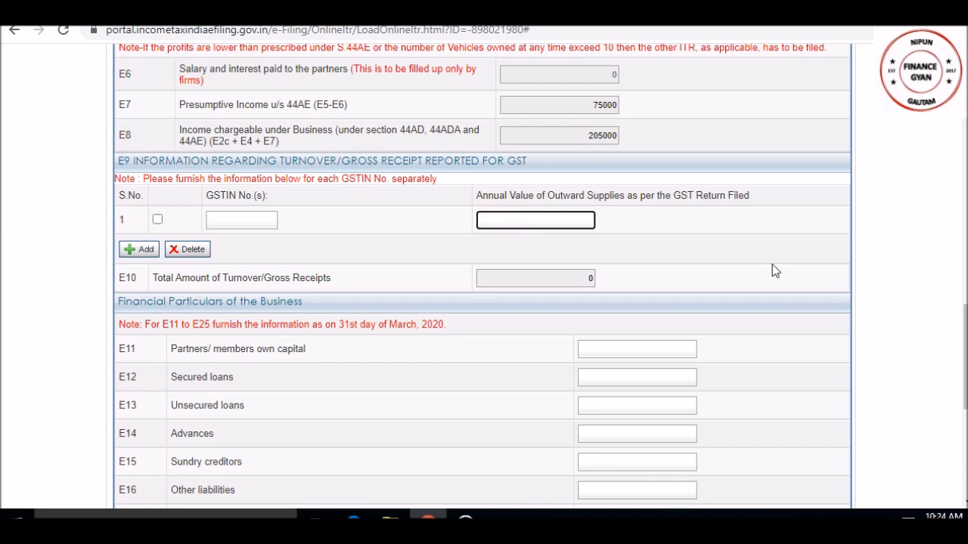
scroll(484, 302, "down", 3)
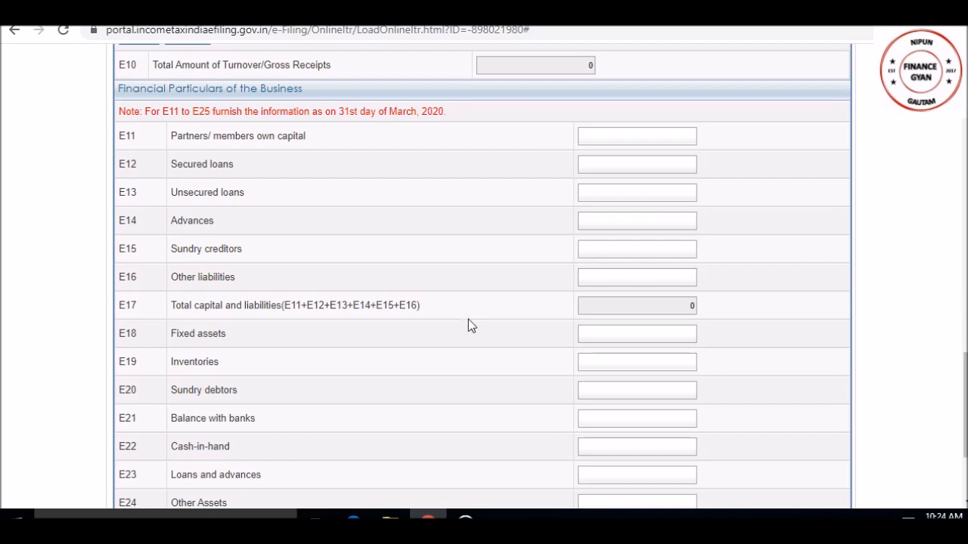
left_click_drag(963, 381, 963, 386)
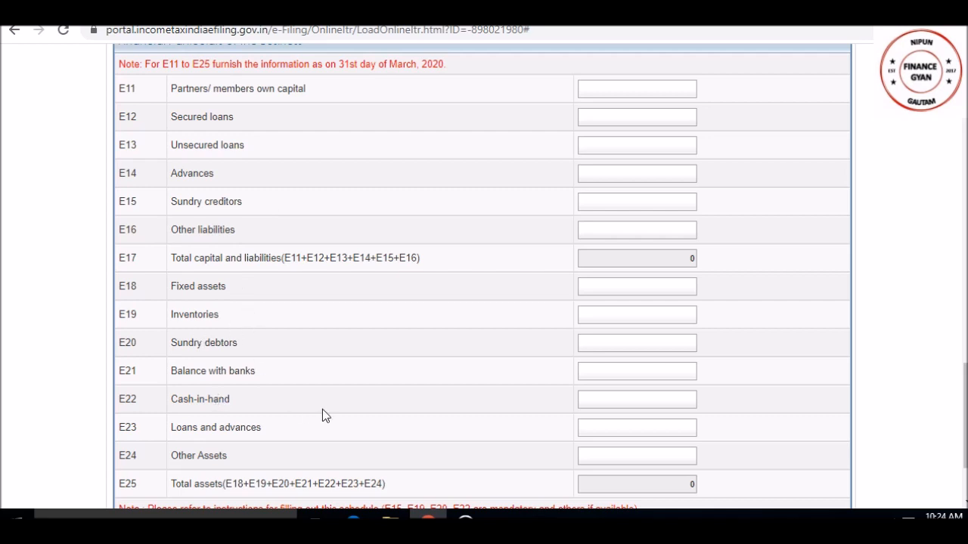
left_click_drag(962, 391, 962, 420)
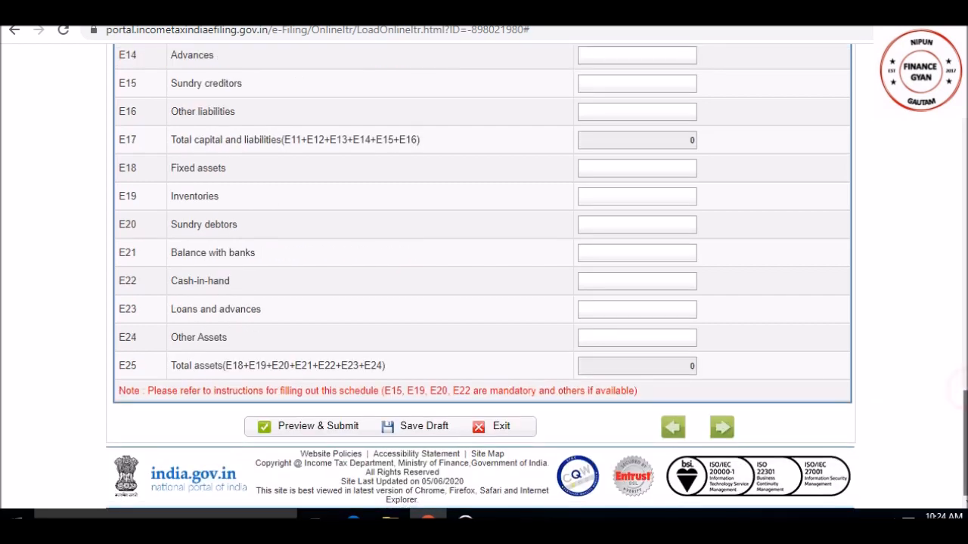
left_click(416, 432)
- Enter 50000 as the 80C deduction in C1 of Part C in Income Details
left_click_drag(963, 424, 963, 357)
scroll(484, 302, "up", 10)
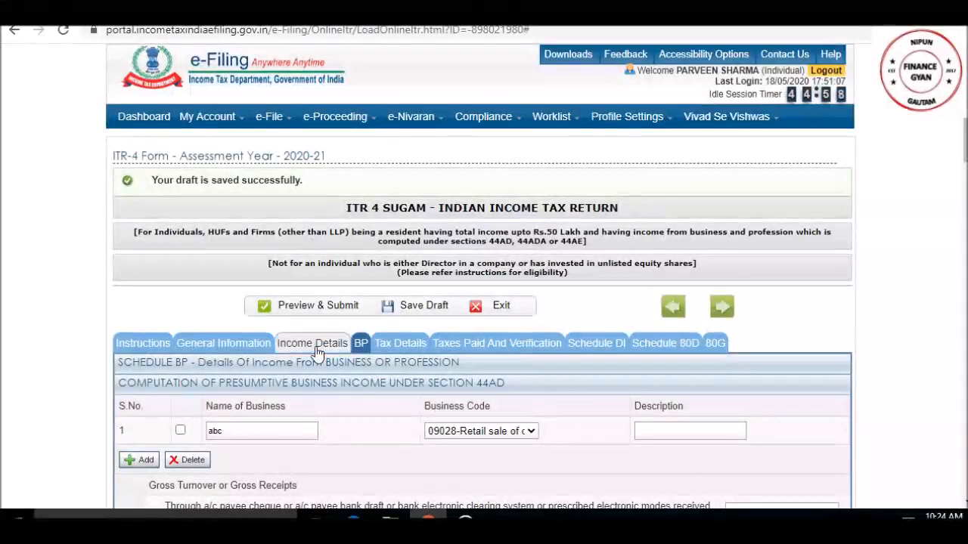
left_click(313, 347)
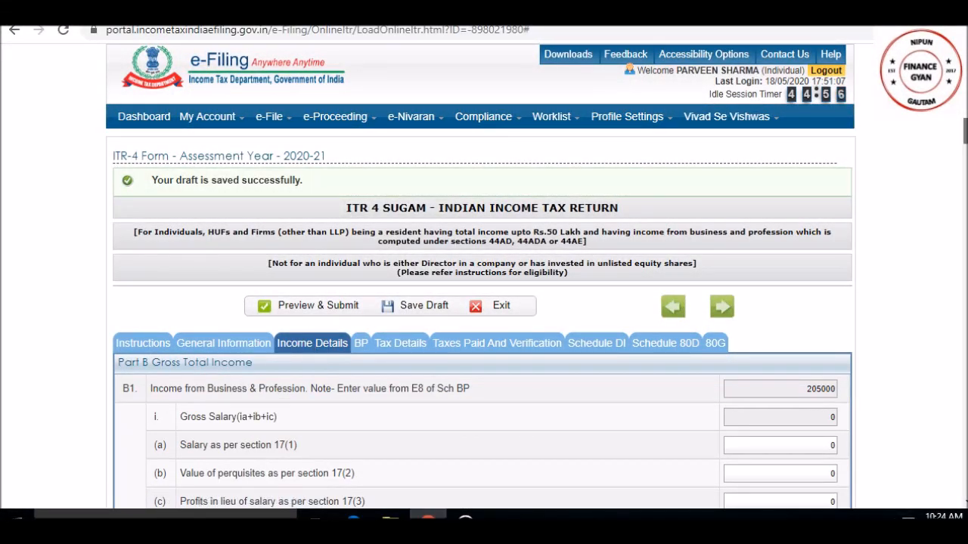
scroll(317, 354, "down", 3)
scroll(484, 302, "down", 2)
scroll(484, 302, "down", 2)
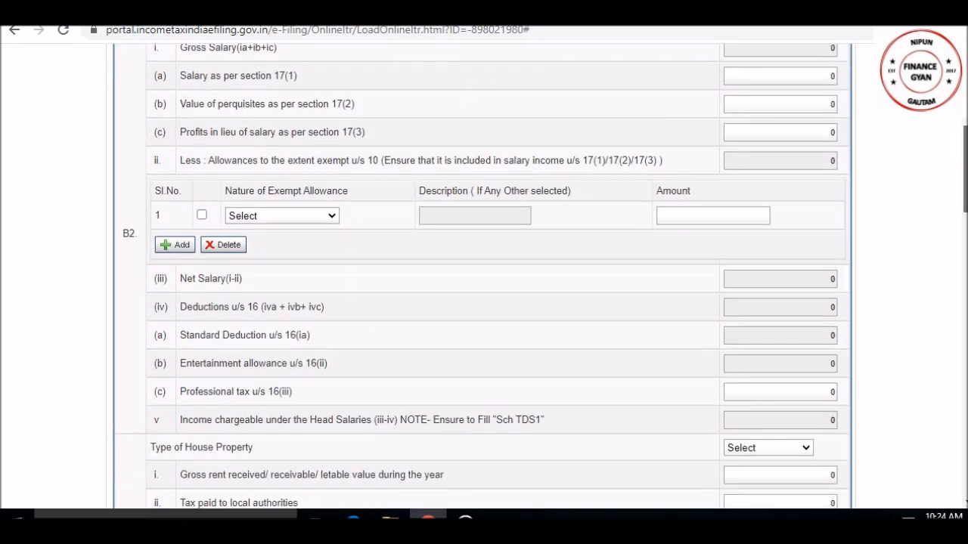
scroll(484, 302, "down", 7)
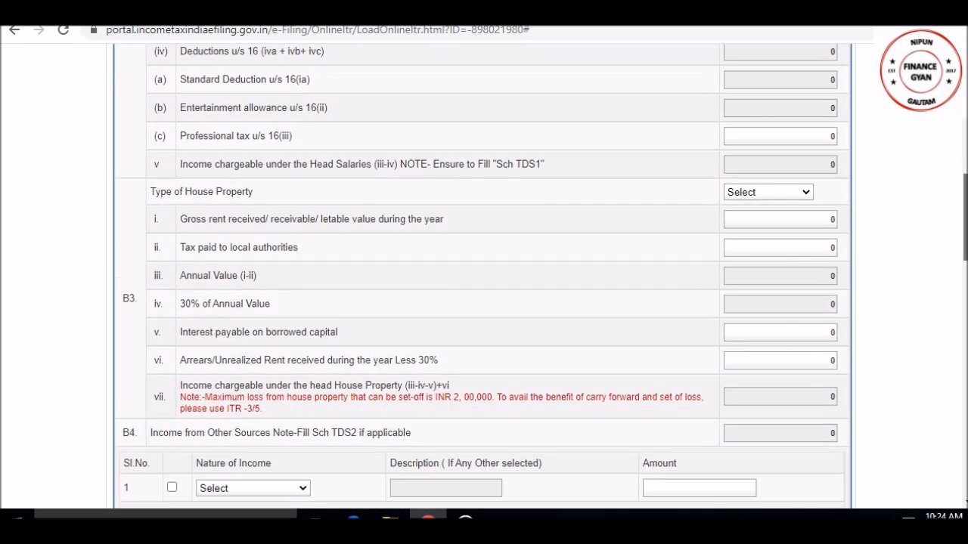
scroll(484, 302, "down", 5)
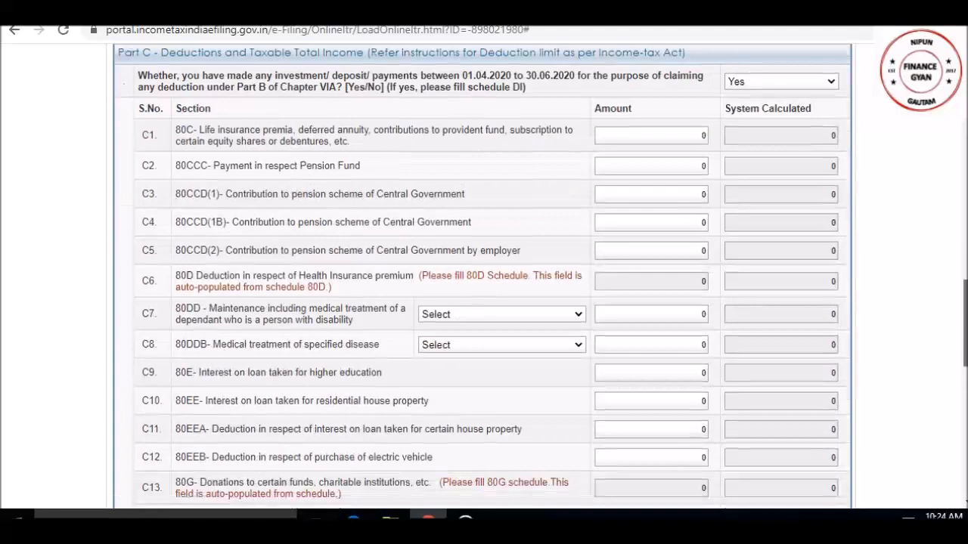
scroll(484, 302, "up", 1)
scroll(484, 303, "down", 1)
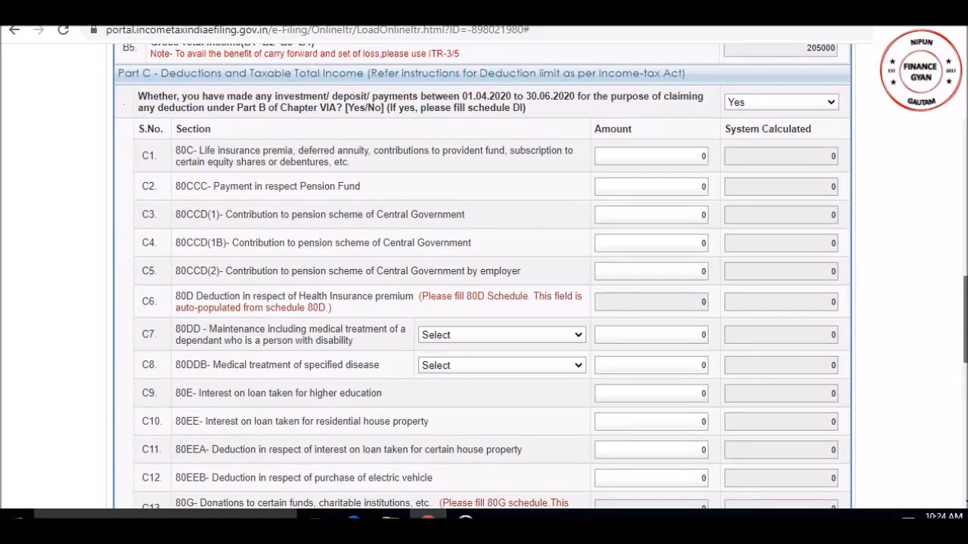
scroll(535, 159, "up", 1)
scroll(535, 159, "down", 2)
left_click(657, 138)
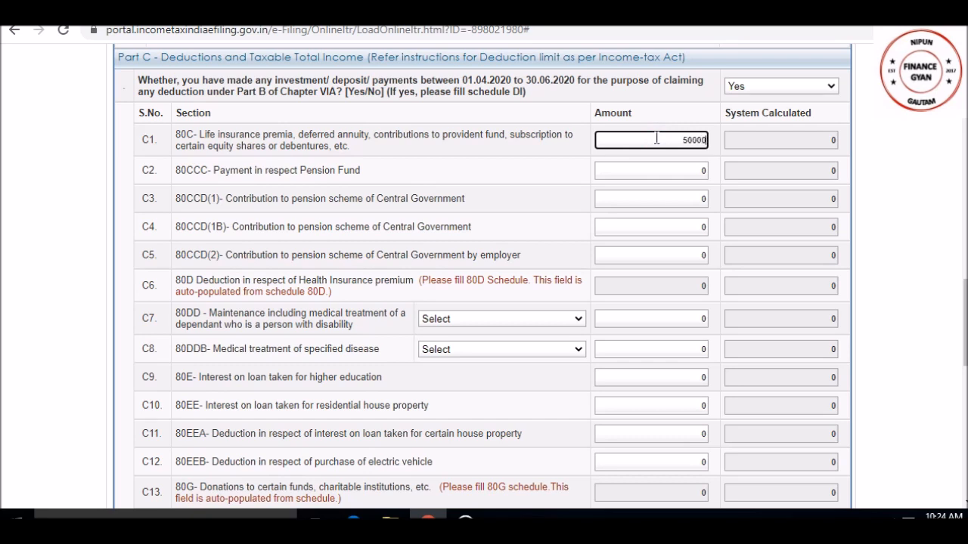
left_click(557, 191)
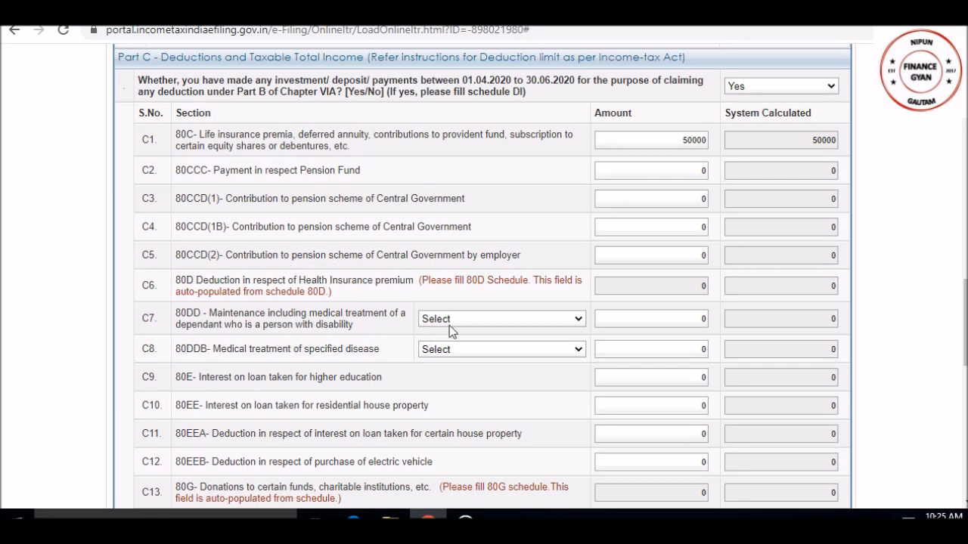
- Set the savings interest amount under B4 Income from Other Sources to 150000
left_click_drag(964, 309, 964, 367)
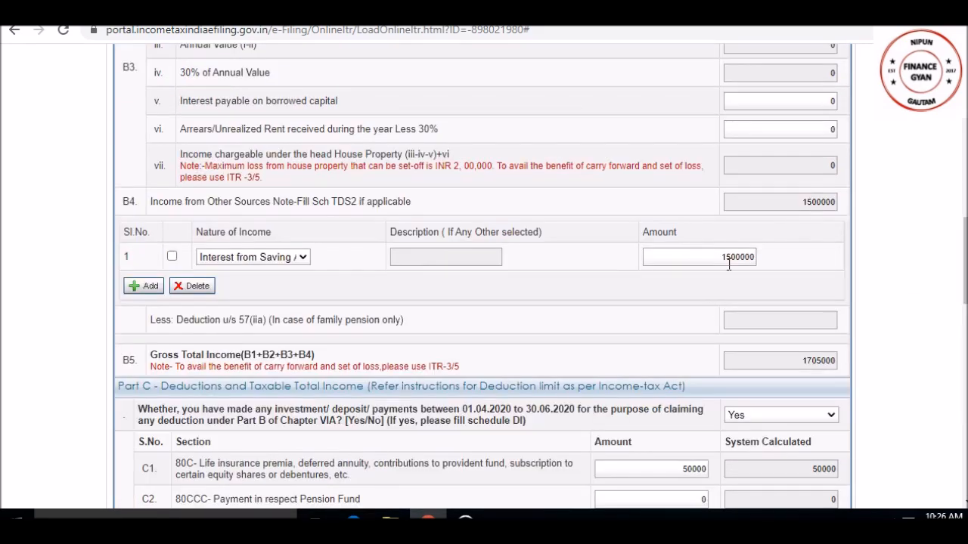
left_click(735, 258)
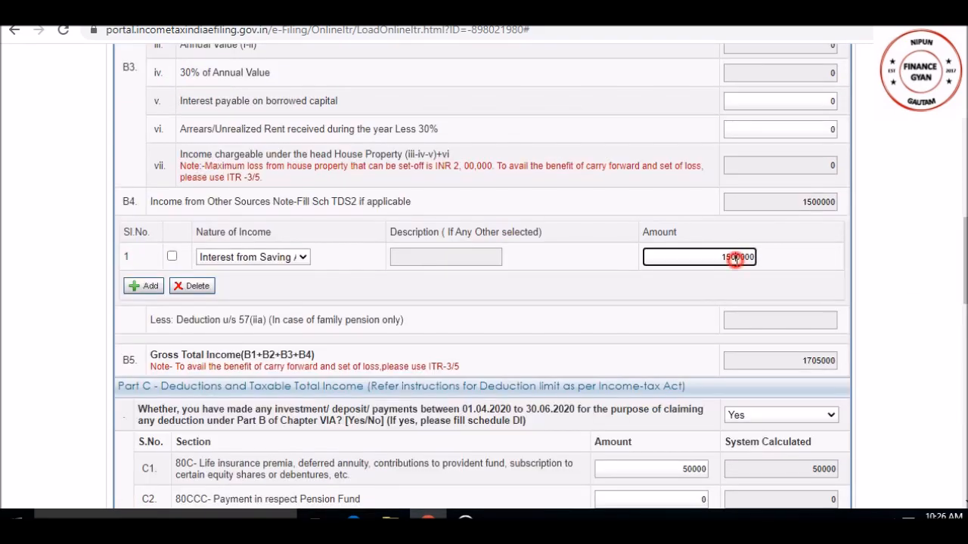
key("BackSpace")
left_click(826, 280)
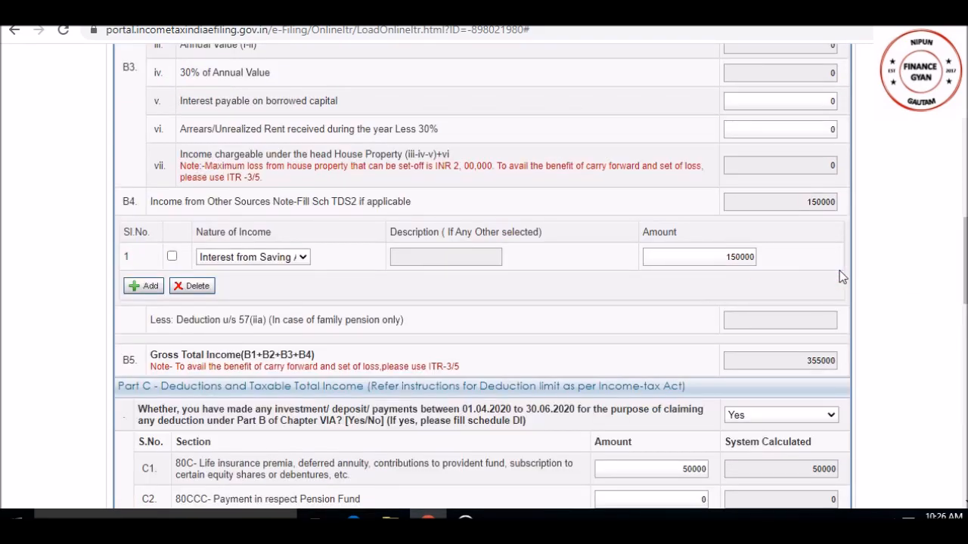
- Examine the remaining Part C deductions, the taxable total income and the Part D tax computation
left_click_drag(964, 251, 965, 353)
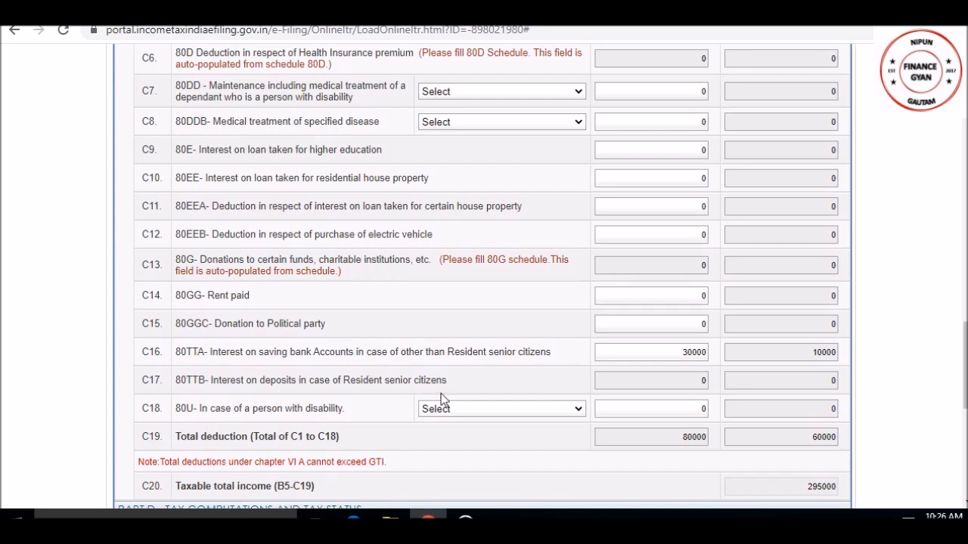
left_click(962, 345)
left_click_drag(963, 346, 963, 418)
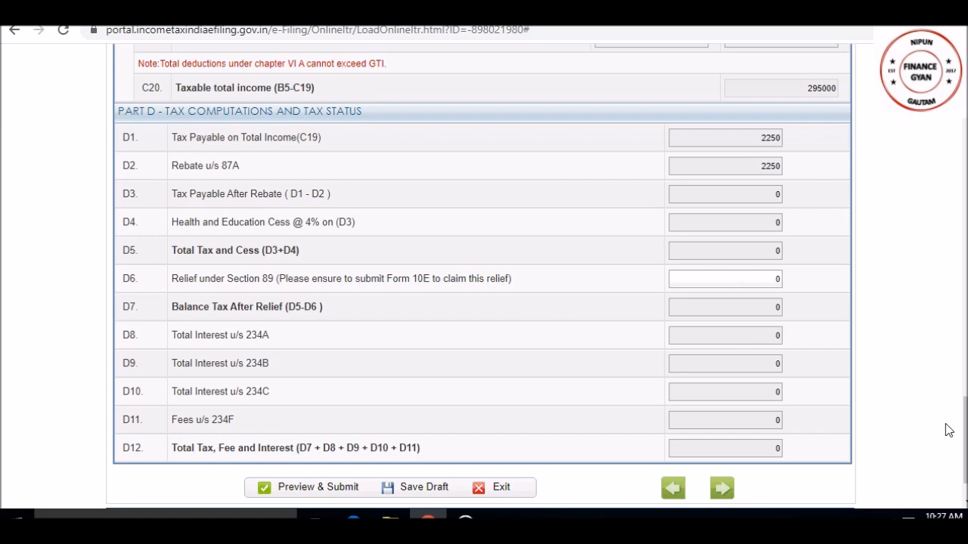
mouse_move(965, 431)
left_mouse_down()
mouse_move(966, 445)
mouse_move(966, 435)
left_mouse_up()
- Return to Schedule BP briefly, then look over the Tax Details schedules
left_click_drag(966, 436, 962, 106)
left_click(361, 256)
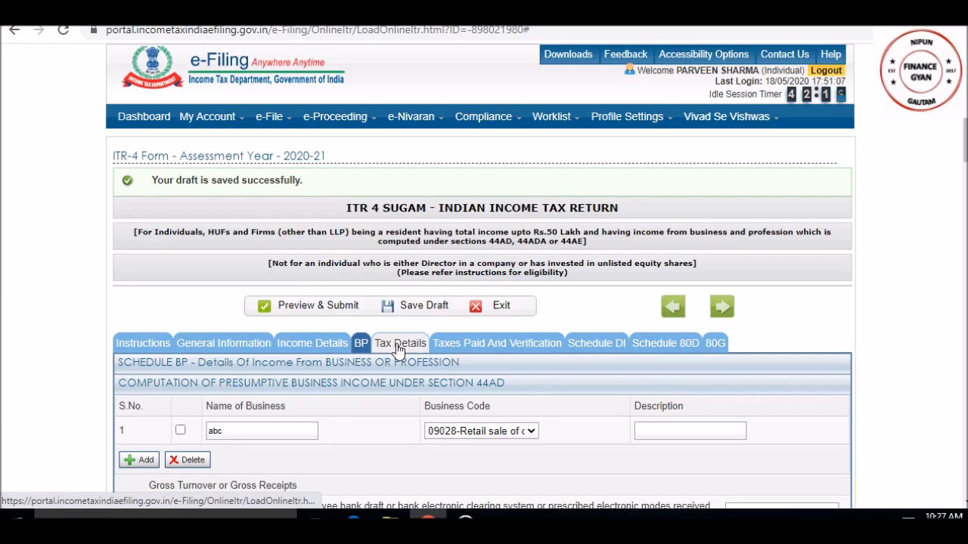
left_click(399, 344)
left_click_drag(965, 174, 965, 205)
- Open Taxes Paid And Verification and examine the taxes paid figures and the D20 exempt income categories
left_click(489, 288)
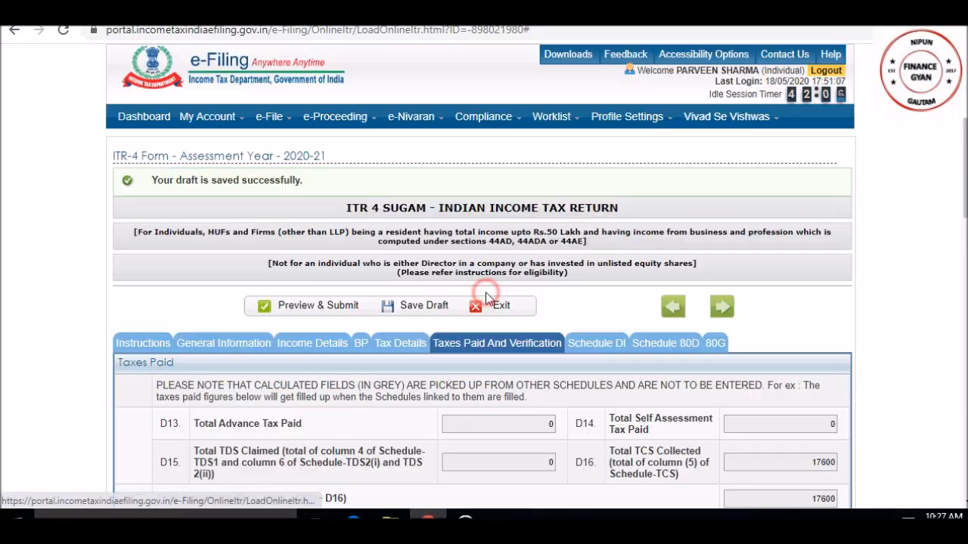
left_click_drag(964, 143, 964, 196)
scroll(276, 317, "down", 2)
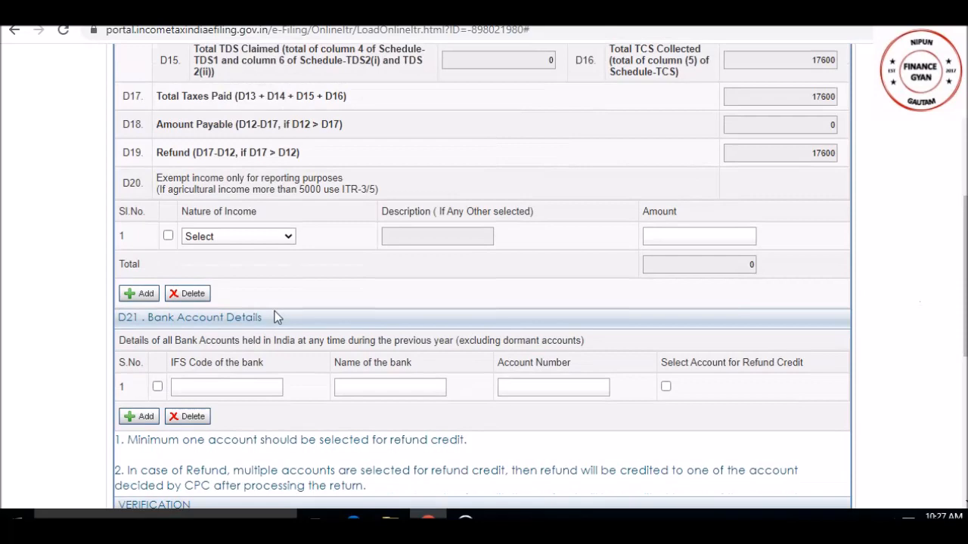
left_click(252, 237)
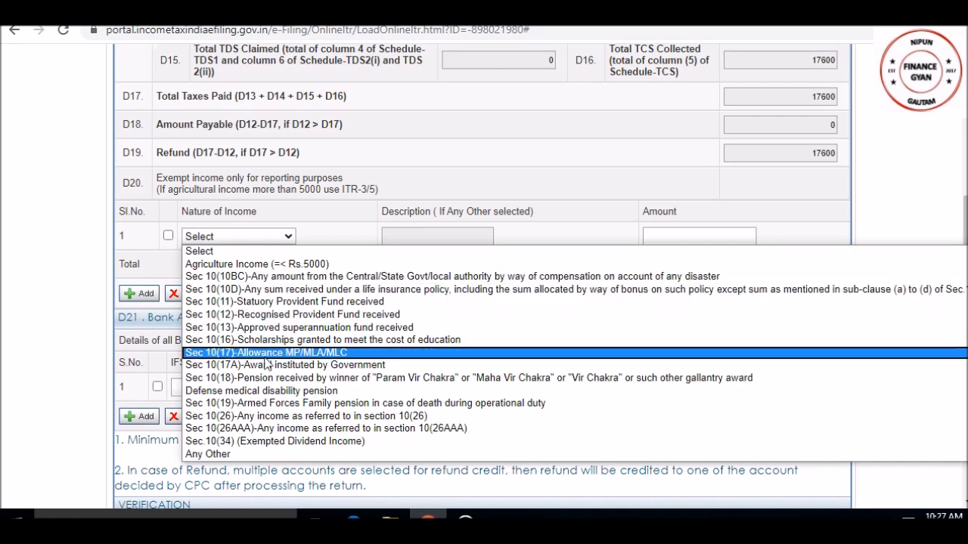
left_click(330, 235)
left_click(286, 237)
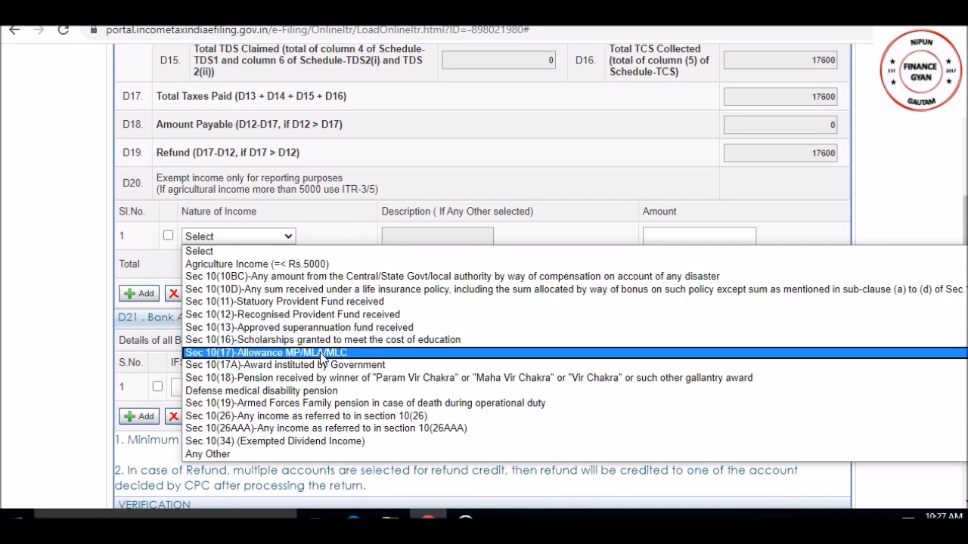
scroll(352, 219, "down", 1)
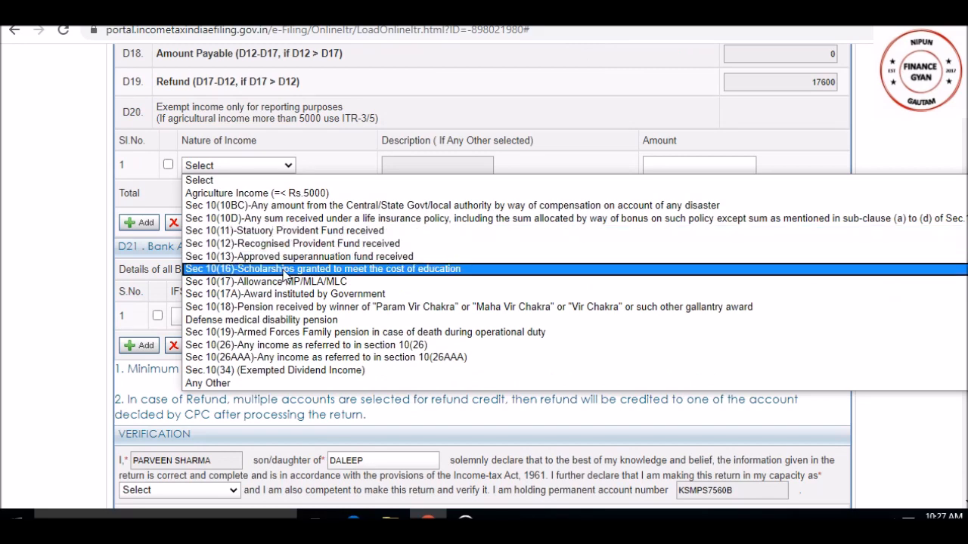
left_click(323, 154)
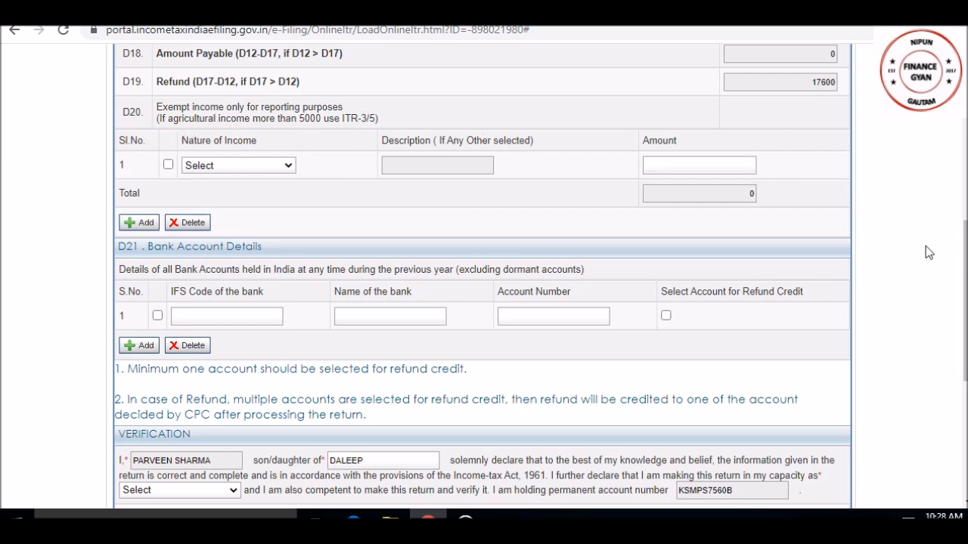
- Save the draft of the return from the Taxes Paid And Verification schedule
scroll(964, 302, "up", 5)
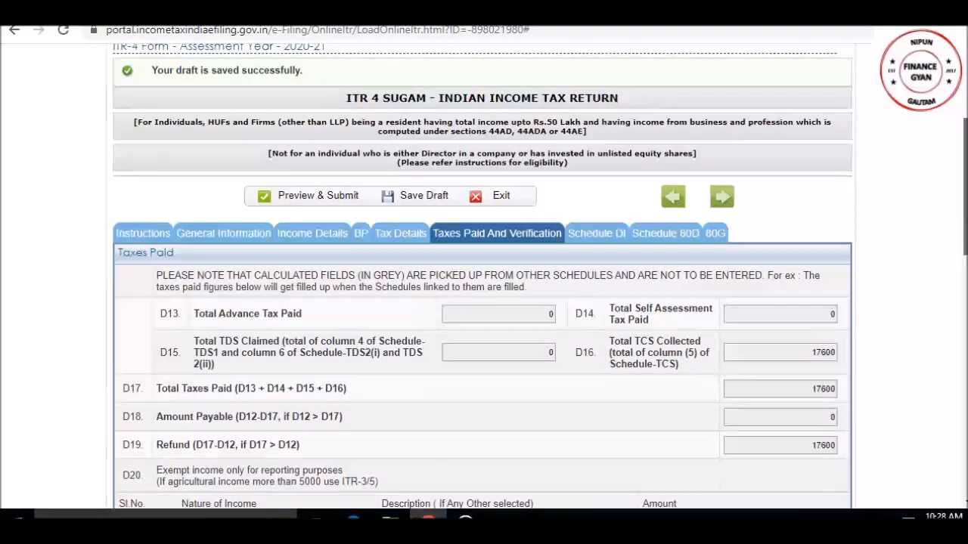
left_click_drag(966, 206, 966, 192)
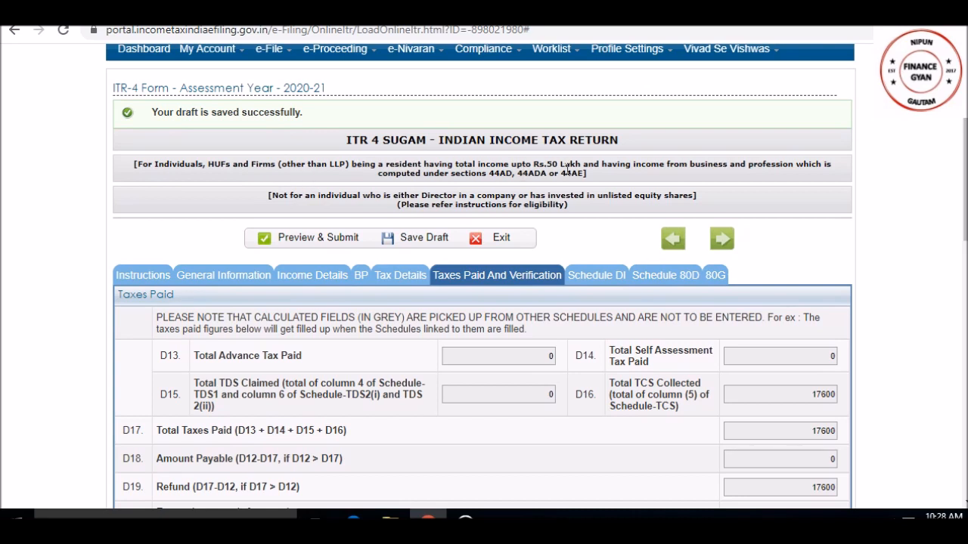
left_click(618, 146)
left_click(420, 240)
- Set the capacity for making the return to Self in the Verification declaration
scroll(963, 168, "down", 3)
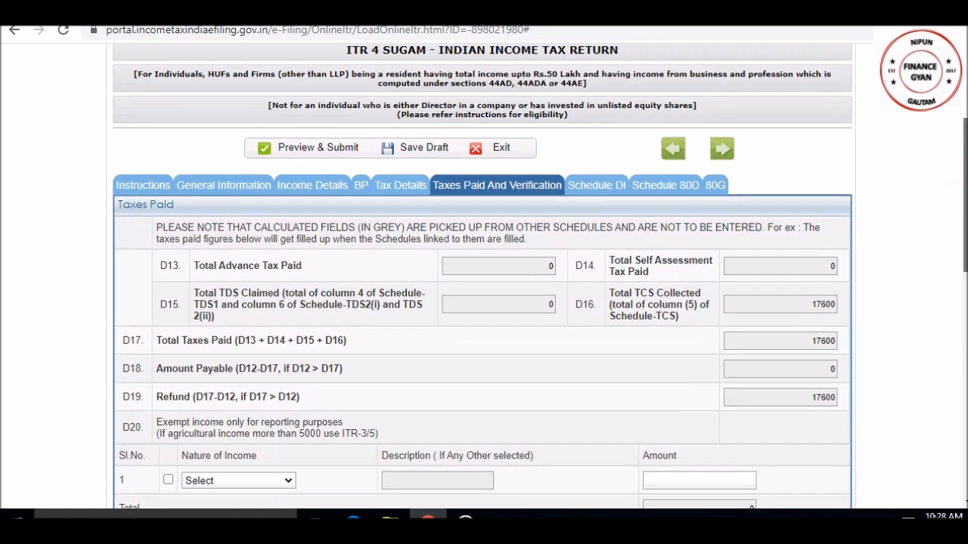
scroll(482, 276, "down", 4)
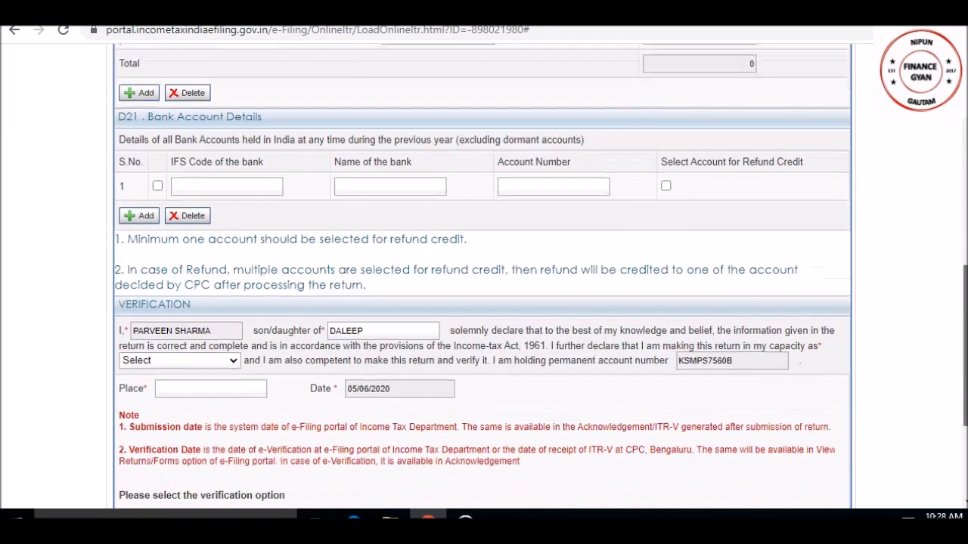
scroll(482, 276, "up", 1)
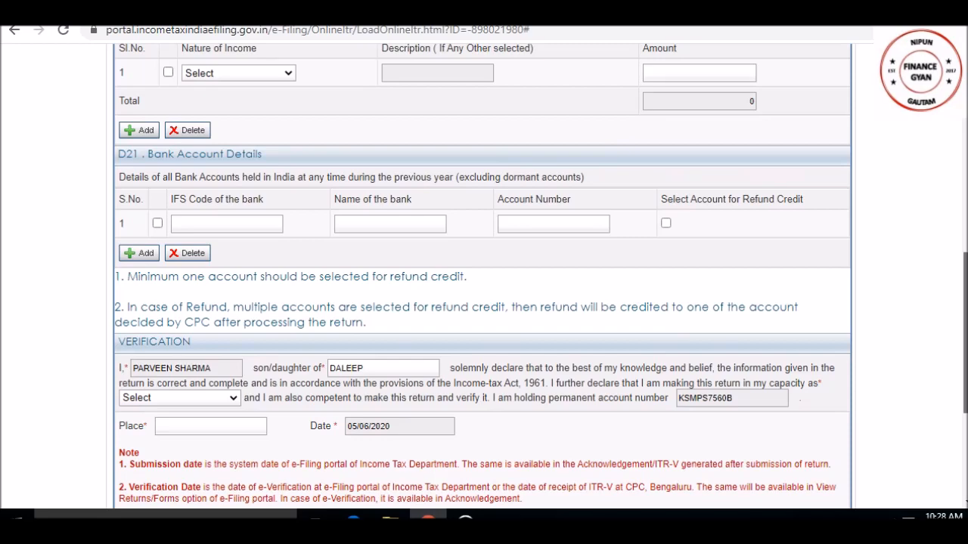
scroll(298, 315, "down", 2)
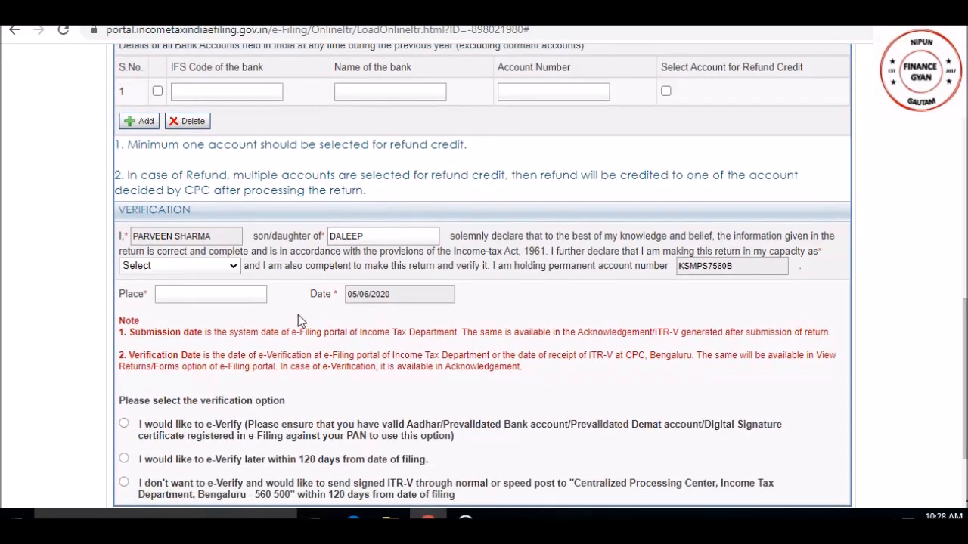
left_click(201, 274)
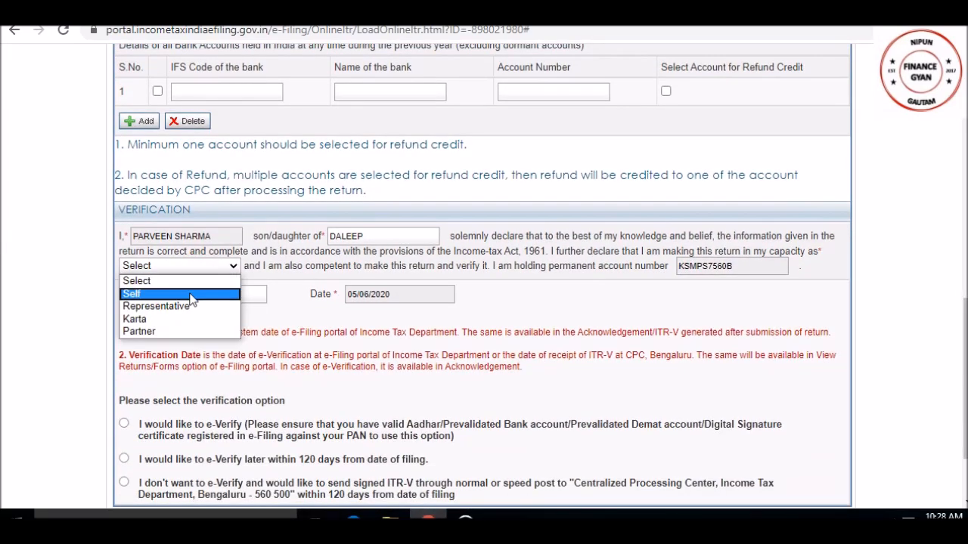
left_click(190, 293)
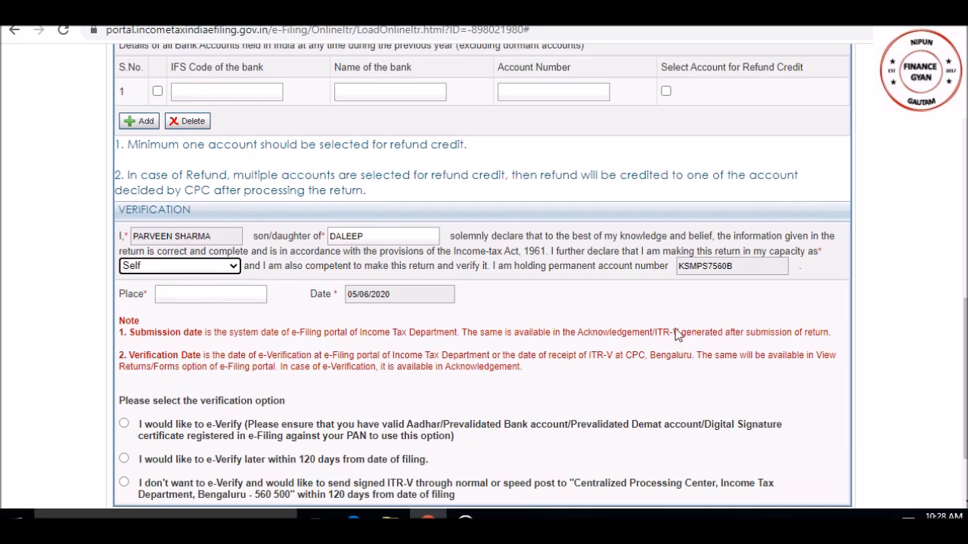
- Choose to e-Verify later within 120 days from the date of filing and save the draft
scroll(965, 324, "down", 2)
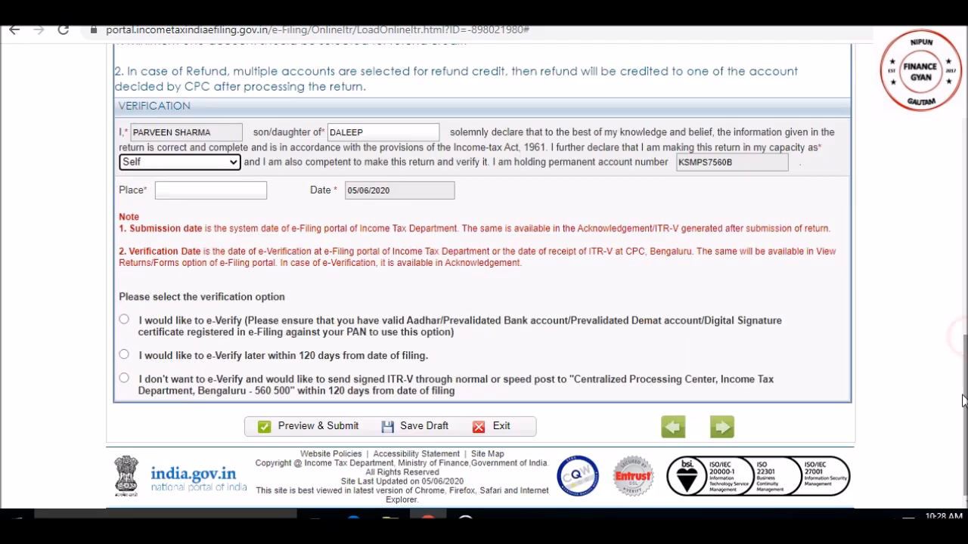
left_click(124, 354)
left_click(406, 441)
- Open Schedule DI and examine the 80C row and the other deductions attributable to investments made between 01.04.2020 and 30.06.2020
left_click(963, 153)
left_click(964, 154)
left_click(597, 343)
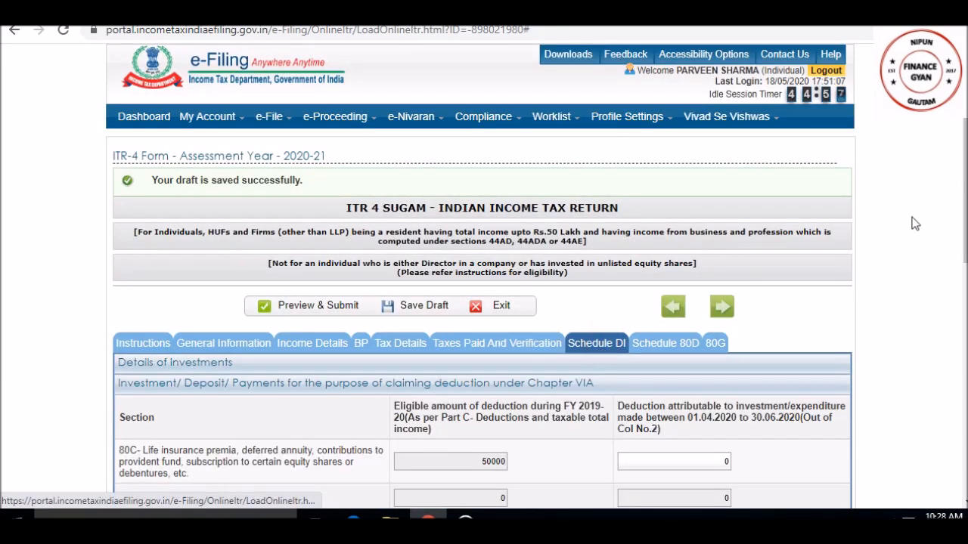
left_click_drag(965, 198, 965, 254)
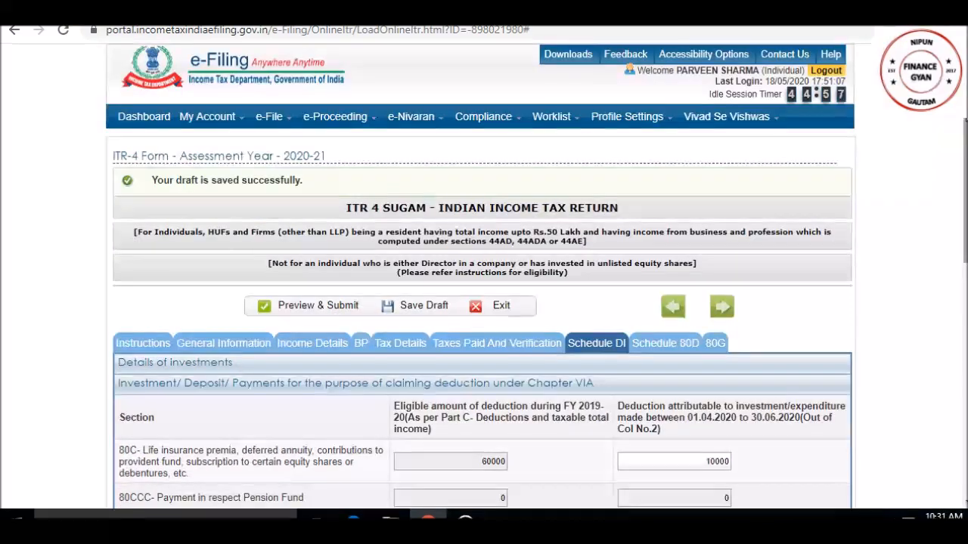
scroll(484, 302, "down", 5)
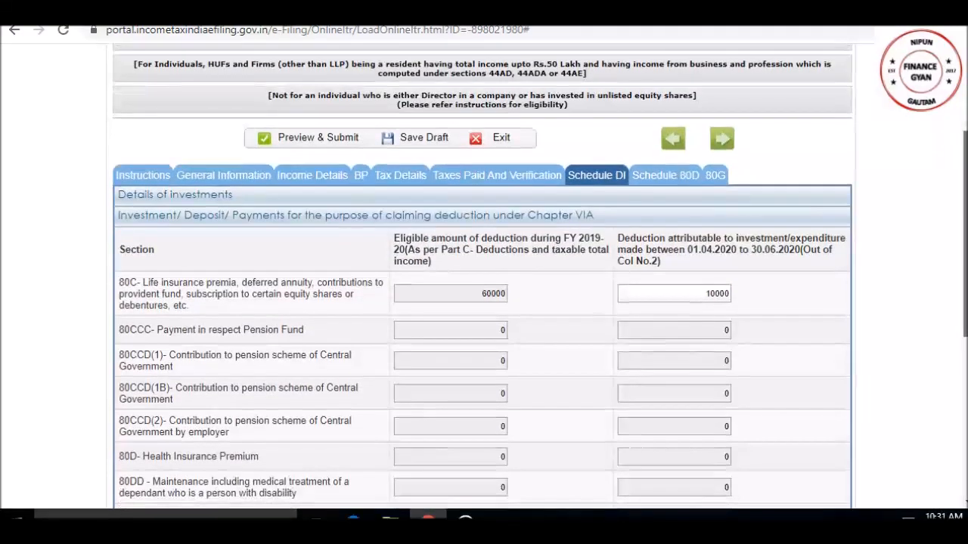
scroll(484, 302, "down", 2)
scroll(639, 89, "down", 1)
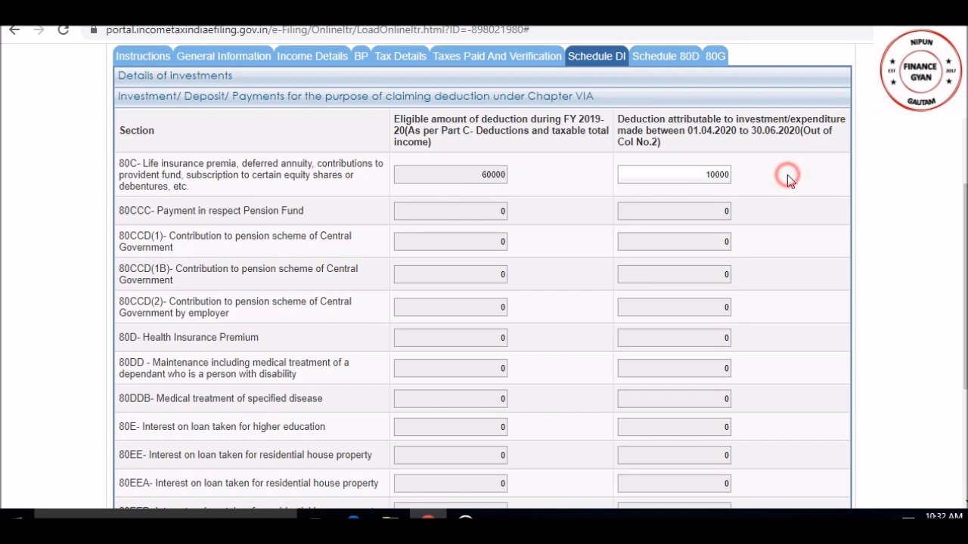
scroll(484, 277, "up", 1)
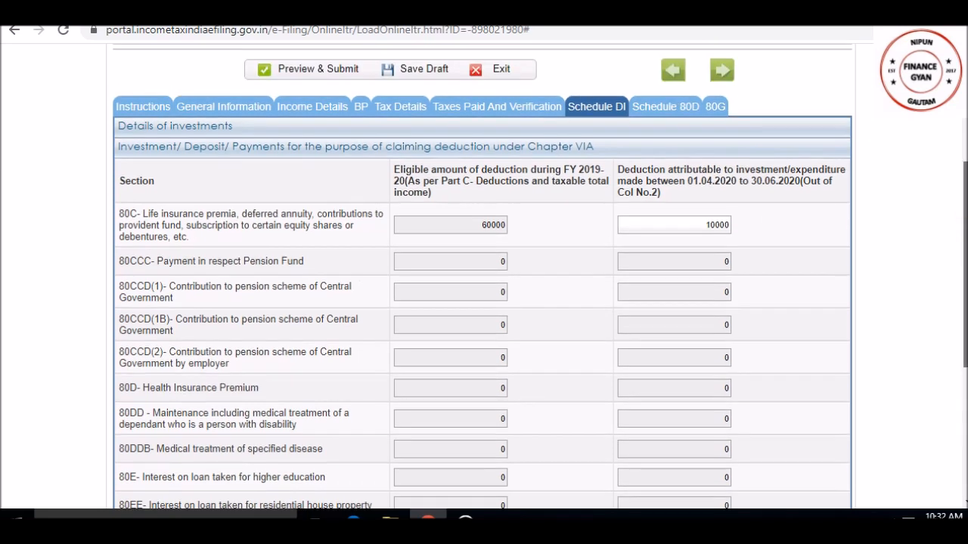
scroll(692, 212, "up", 1)
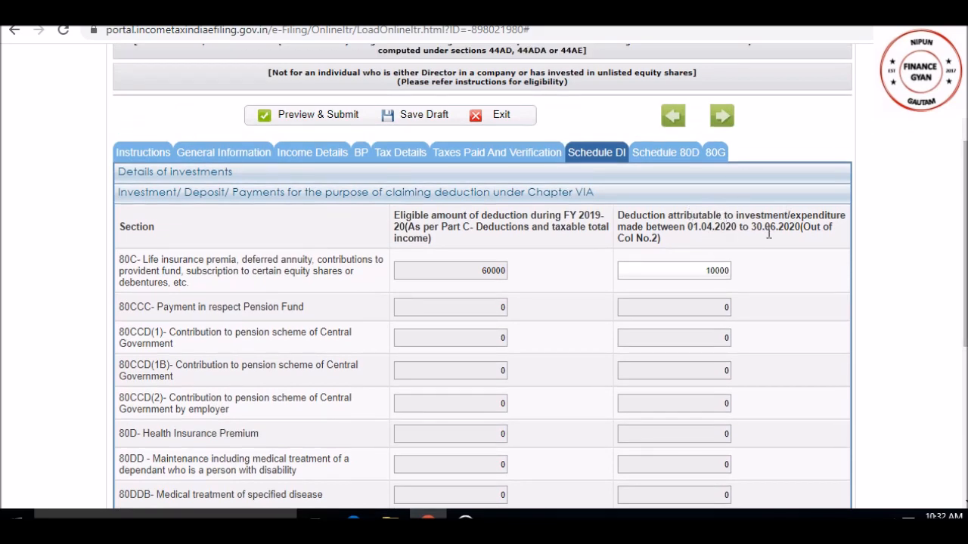
- Open Schedule 80D and select Yes for whether the taxpayer or a family member, excluding parents, is a senior citizen
left_click(686, 153)
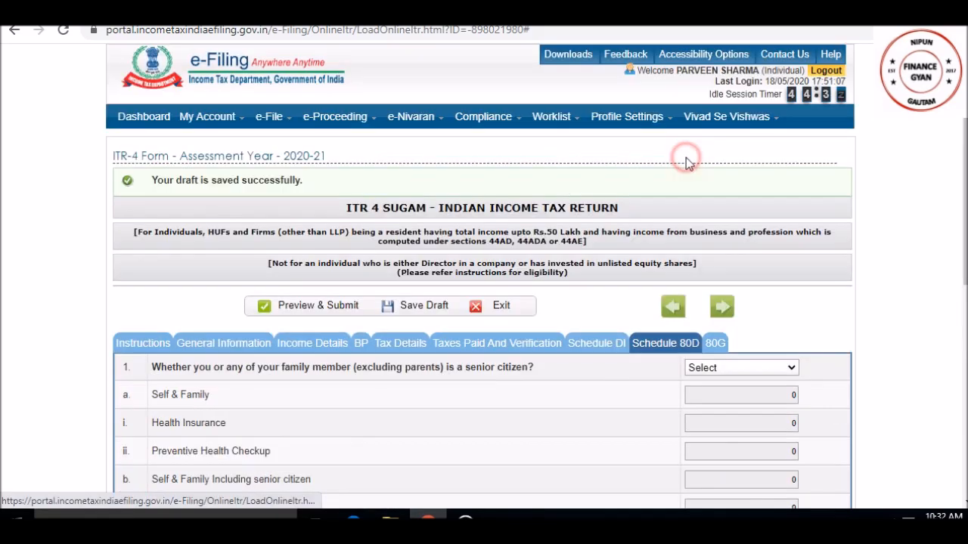
scroll(716, 164, "down", 3)
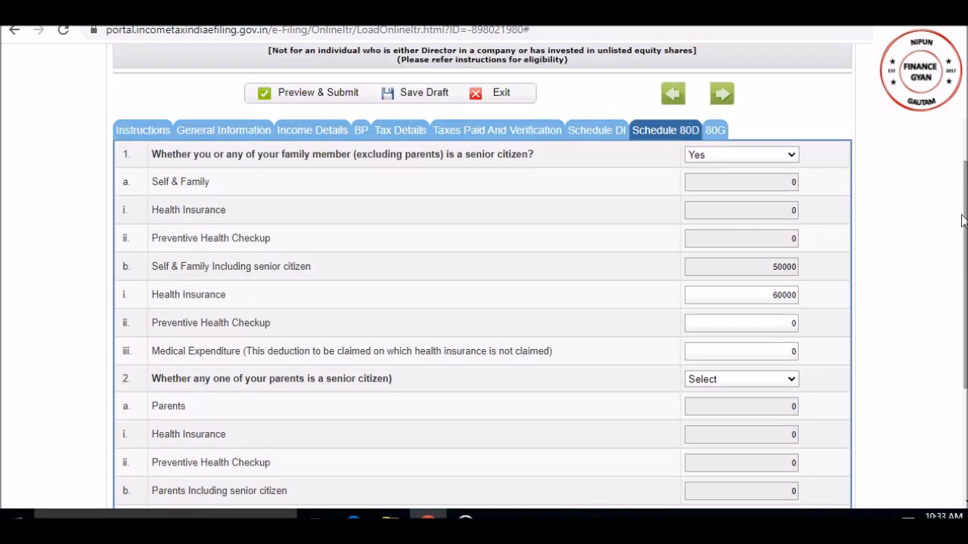
left_click(717, 161)
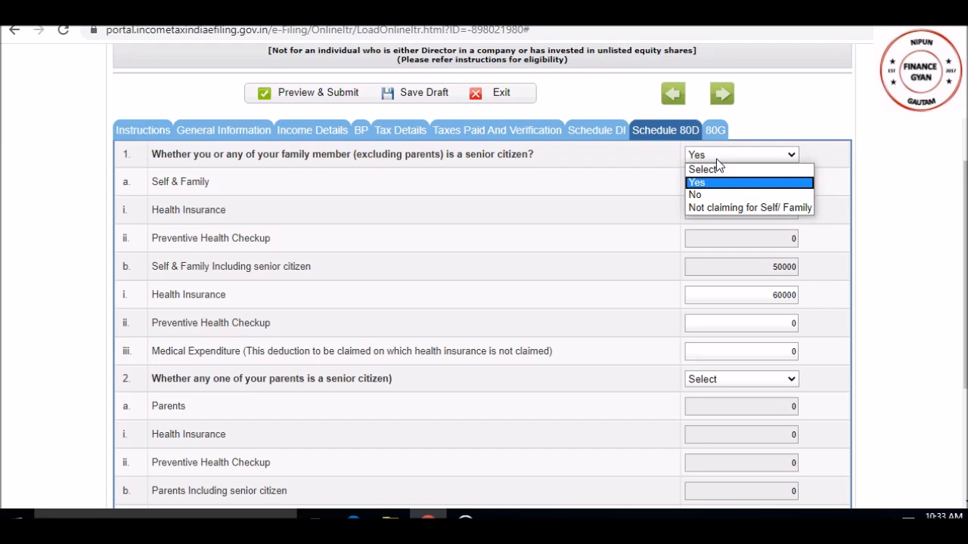
left_click(711, 184)
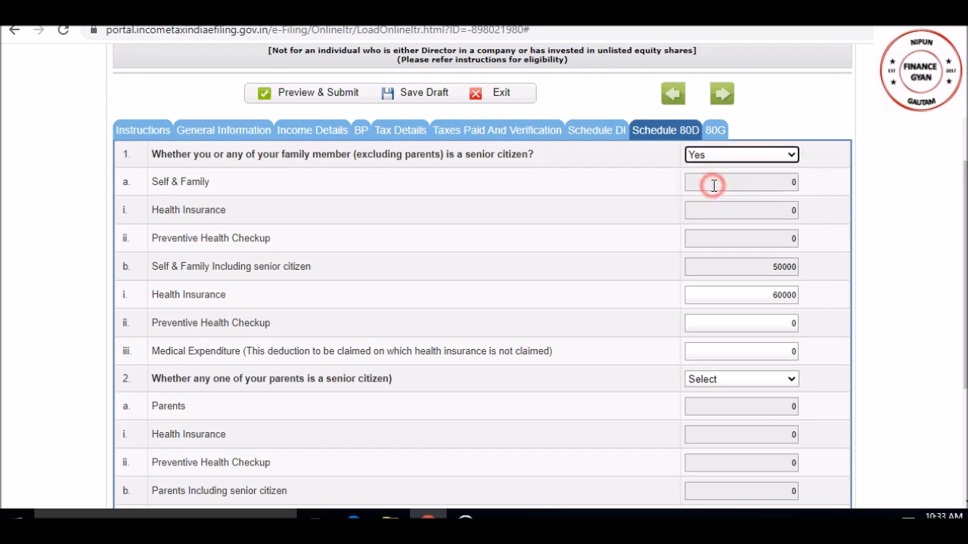
left_click(753, 298)
left_click(826, 307)
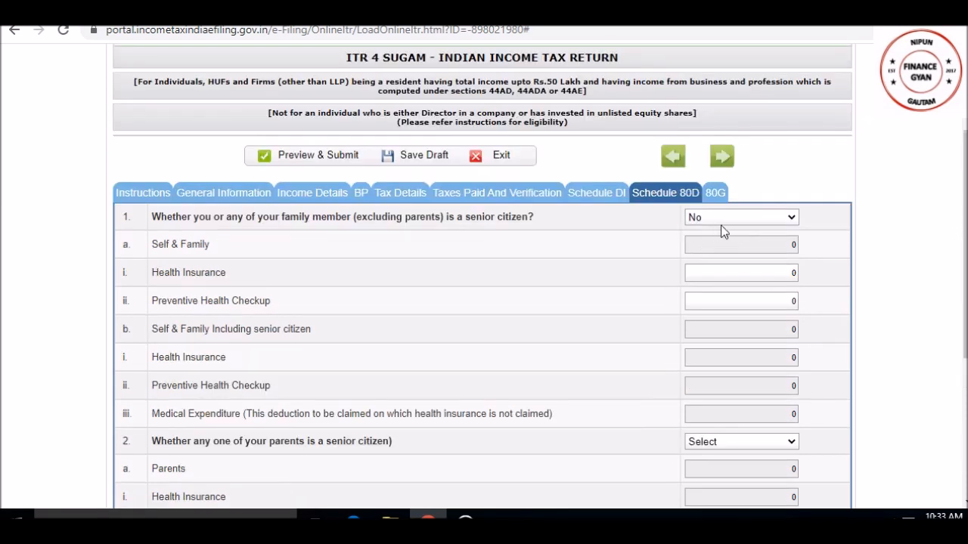
- Enter 50000 as the Health Insurance amount under Self & Family in Schedule 80D
left_click(724, 272)
type("50000")
left_click(845, 283)
- Look over donation sections a to e of the 80G schedule and save the draft
left_click(712, 190)
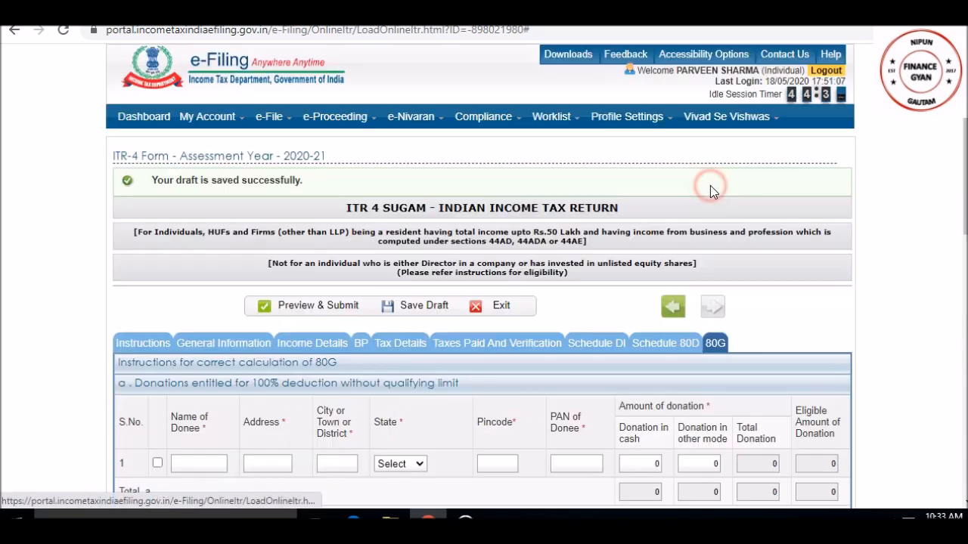
scroll(864, 211, "down", 3)
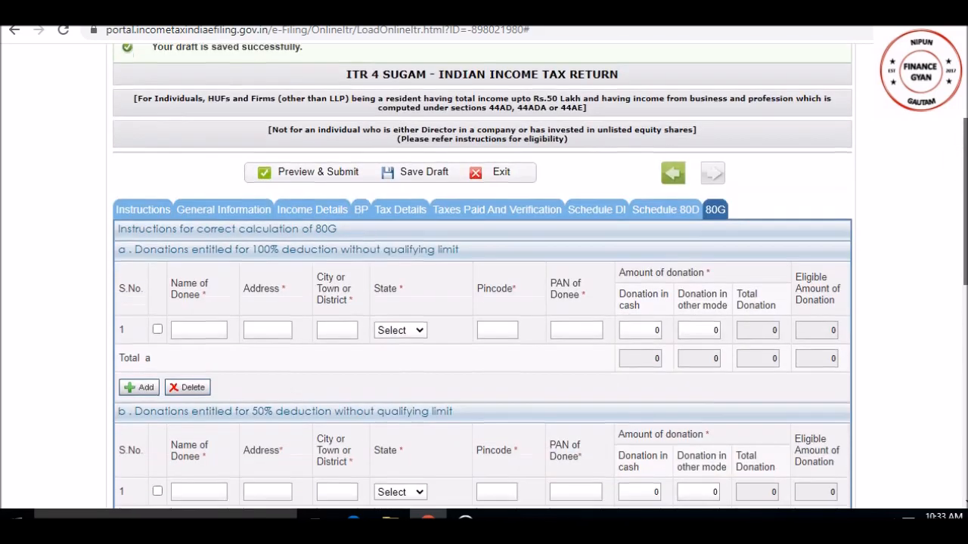
scroll(484, 277, "down", 12)
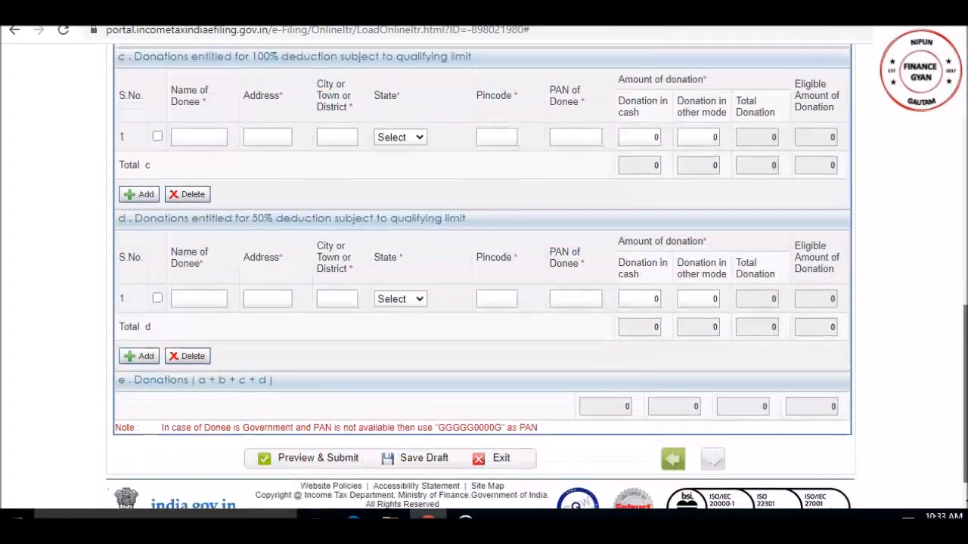
scroll(446, 377, "up", 15)
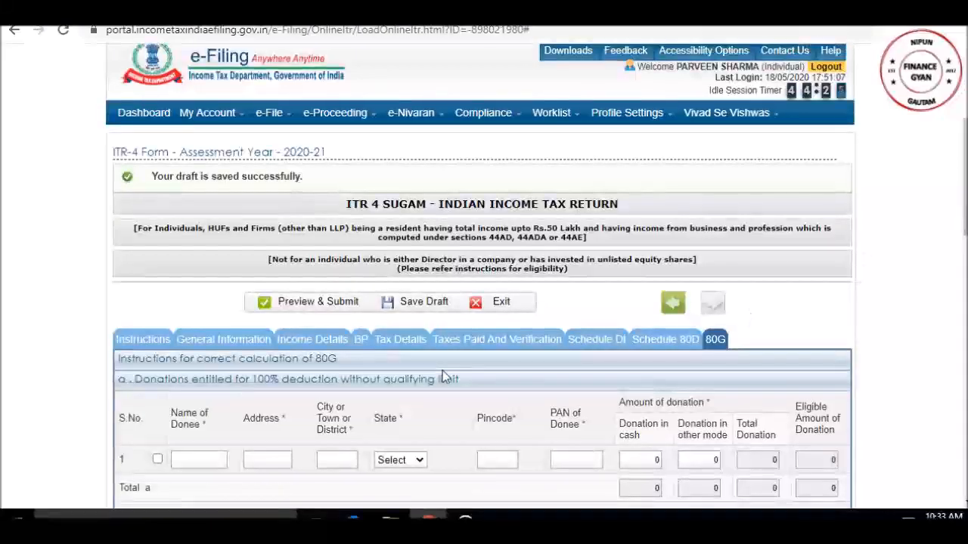
left_click(414, 302)
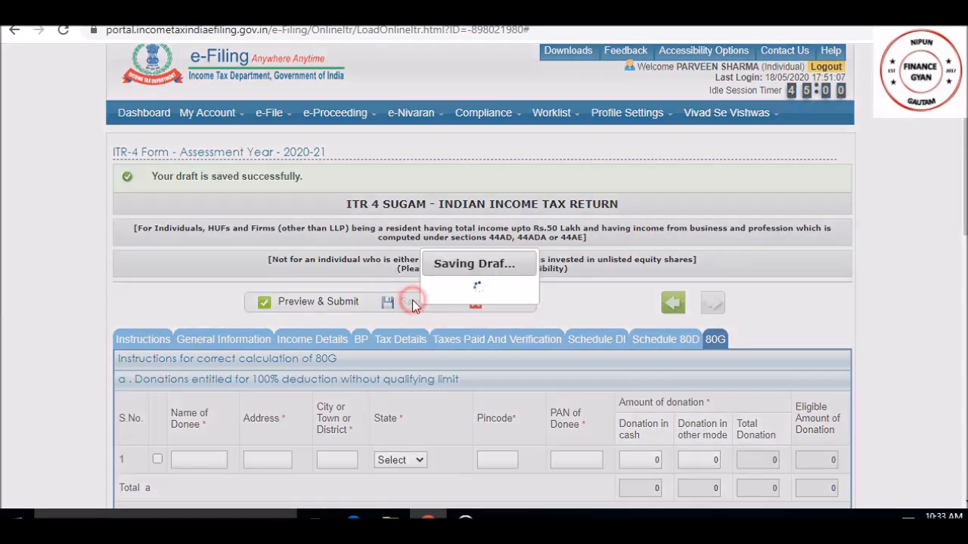
- Try to preview and submit the return, and save the draft again from Tax Details
left_click(323, 304)
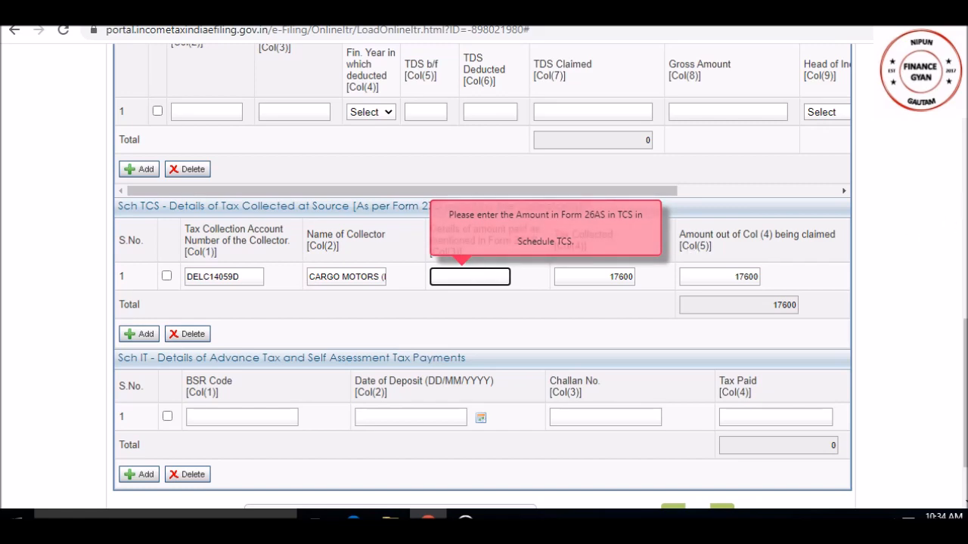
scroll(484, 276, "up", 15)
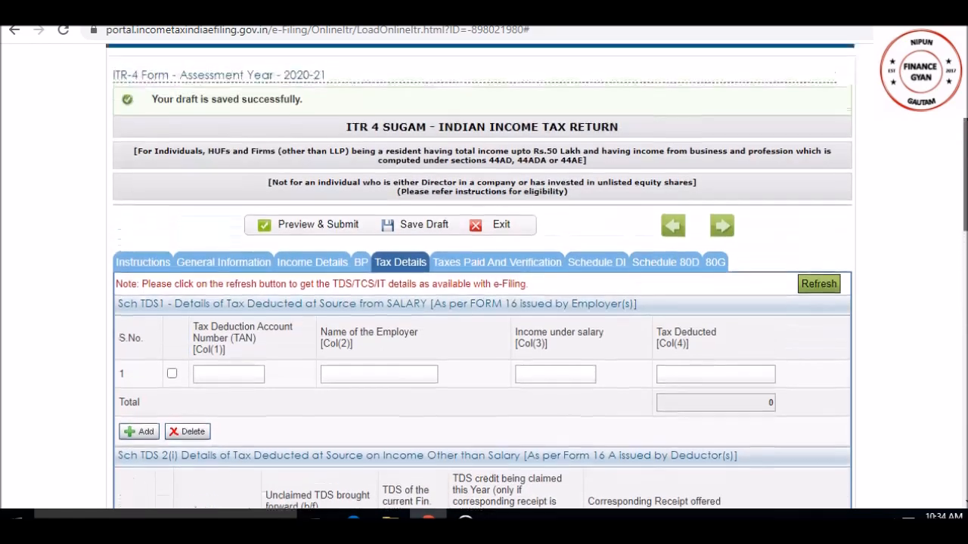
scroll(299, 313, "up", 1)
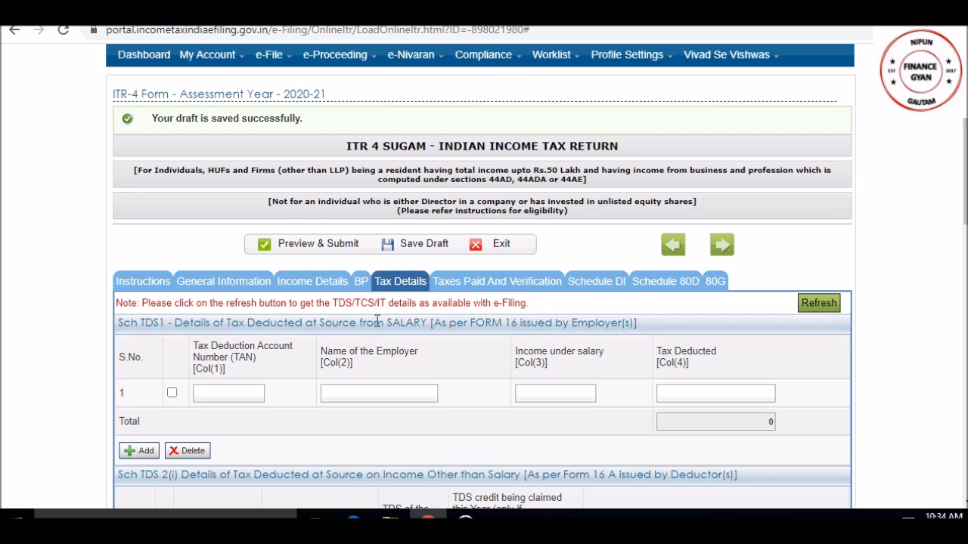
left_click(415, 244)
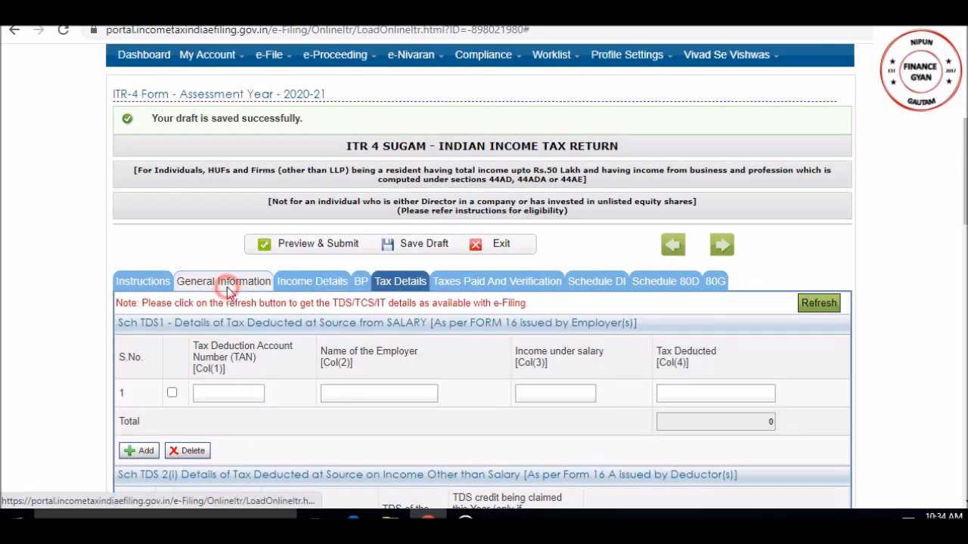
- Visit General Information briefly and return to the Tax Details schedules to look them over
left_click(226, 283)
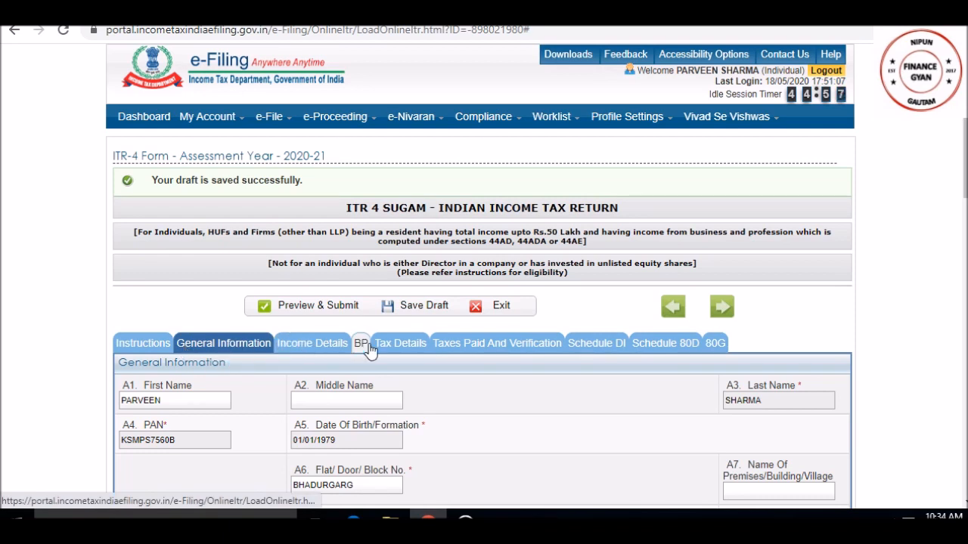
left_click(407, 348)
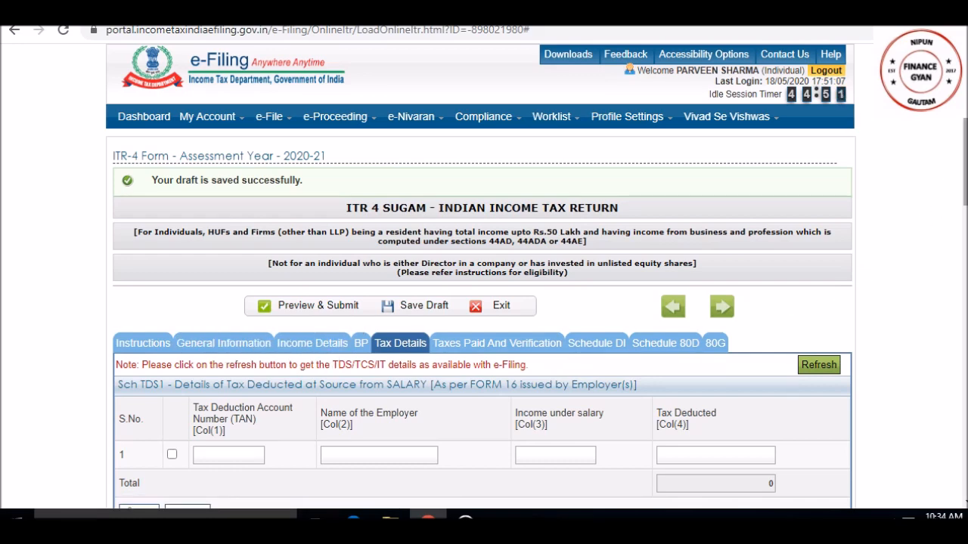
scroll(537, 258, "down", 2)
scroll(537, 258, "up", 2)
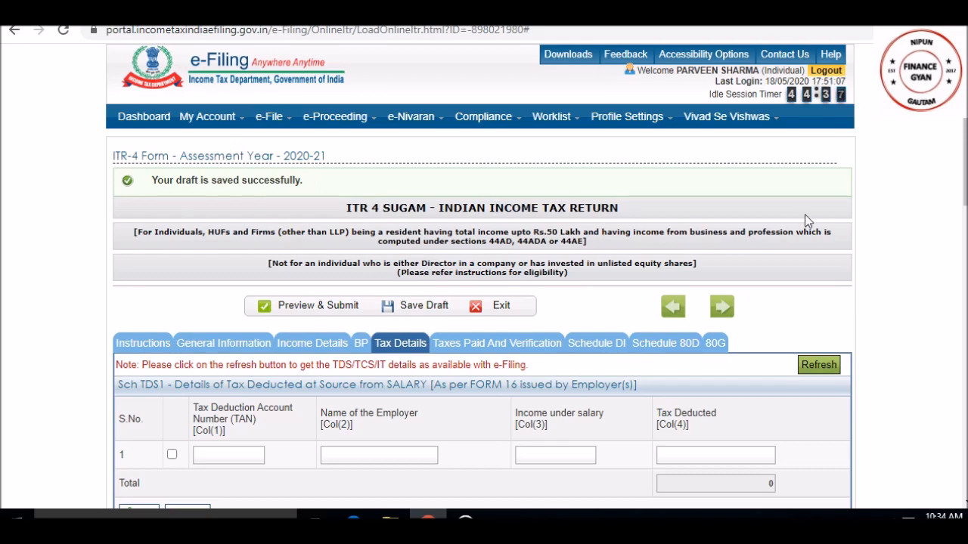
left_click_drag(965, 169, 966, 179)
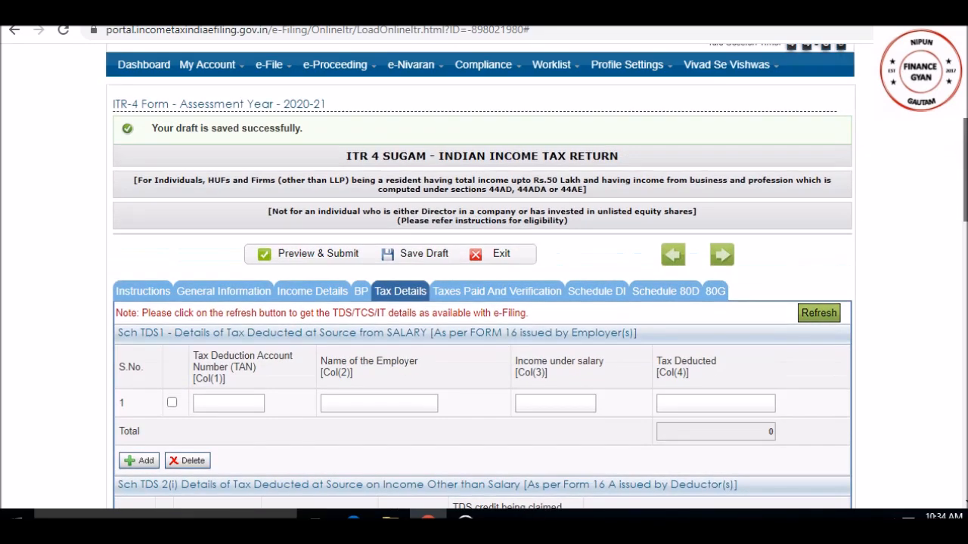